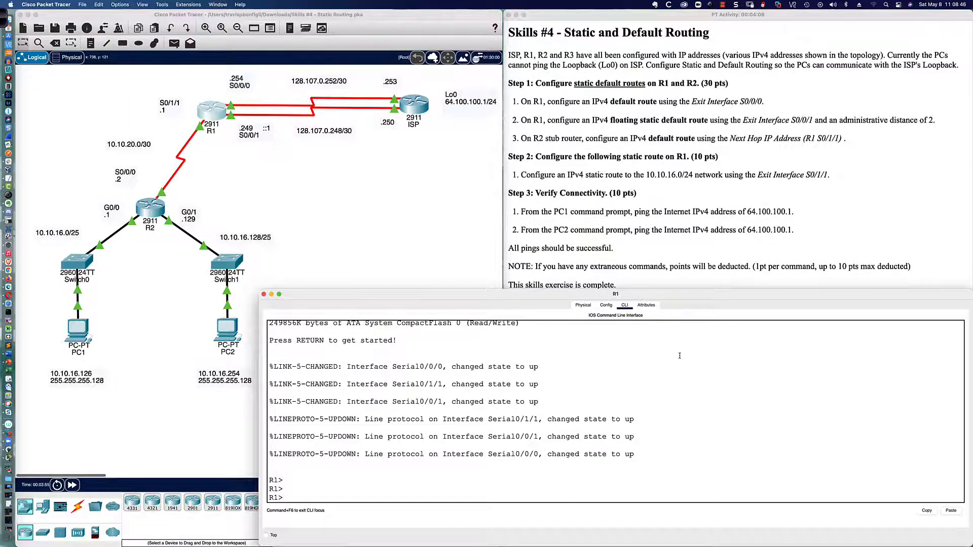
# - Move the R1 and R2 command-line windows slightly up and check the end of the exercise instructions behind them
pyautogui.moveTo(665, 296); pyautogui.dragTo(666, 278)
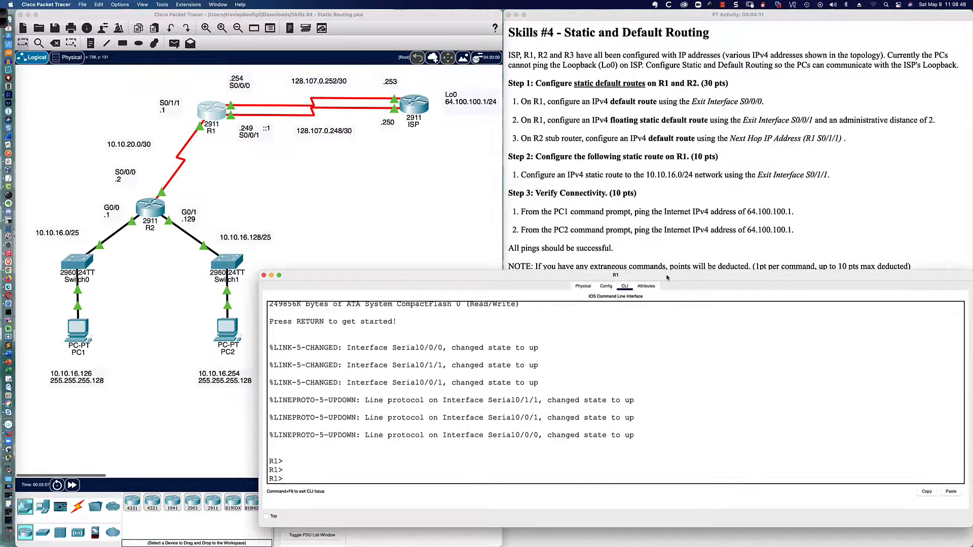
pyautogui.click(545, 535)
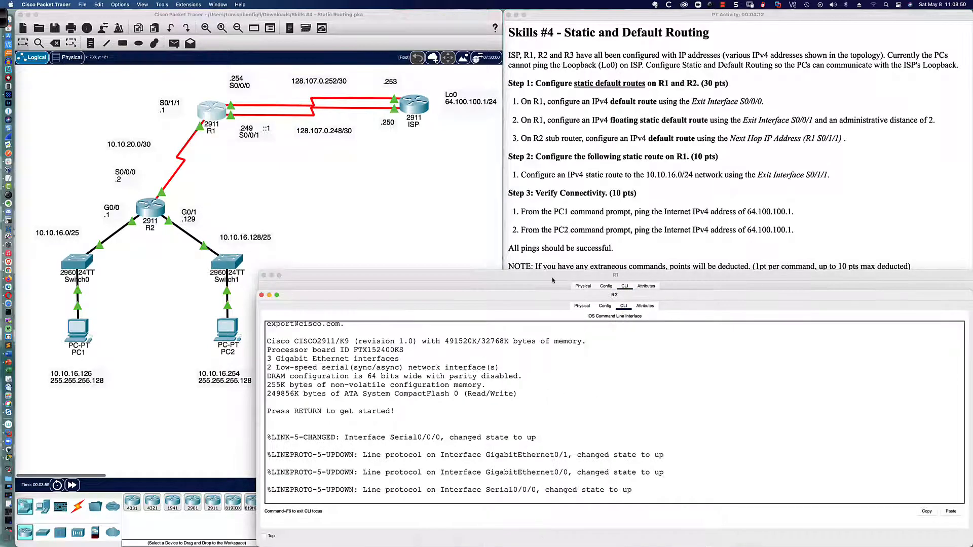
pyautogui.moveTo(548, 298); pyautogui.dragTo(549, 276)
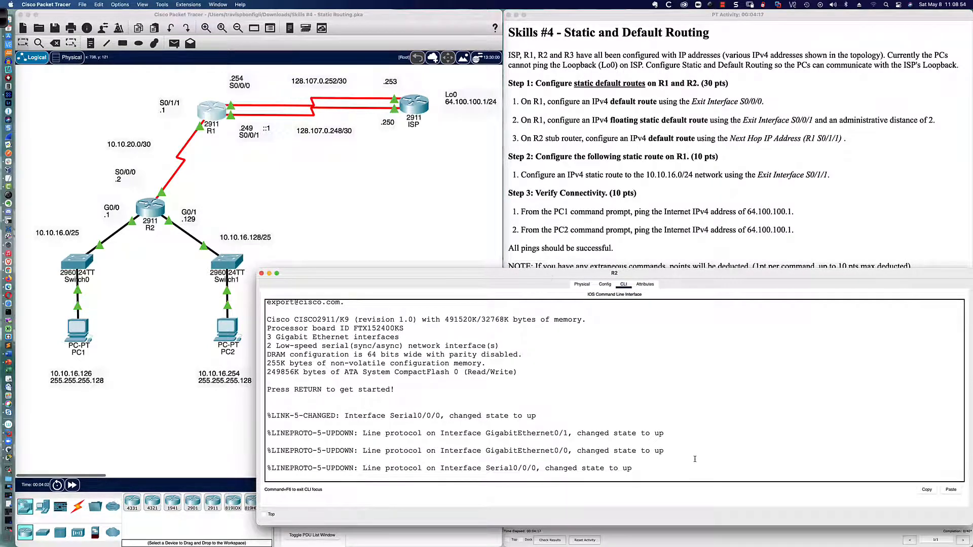
pyautogui.click(648, 243)
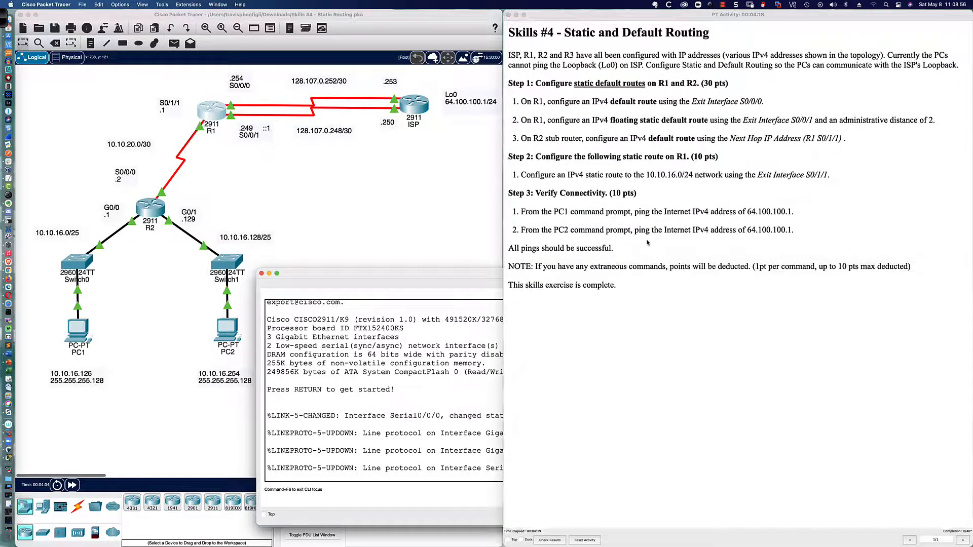
pyautogui.click(481, 274)
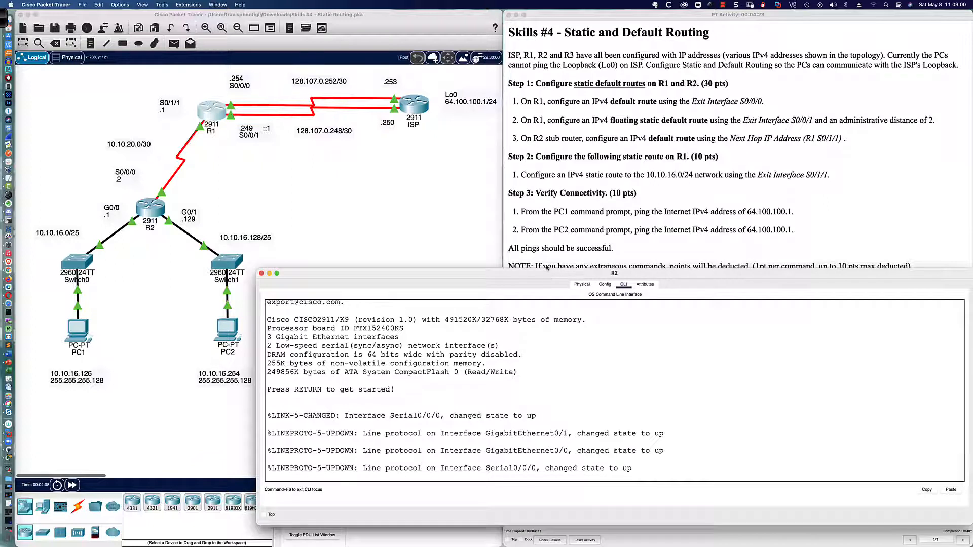
pyautogui.click(583, 261)
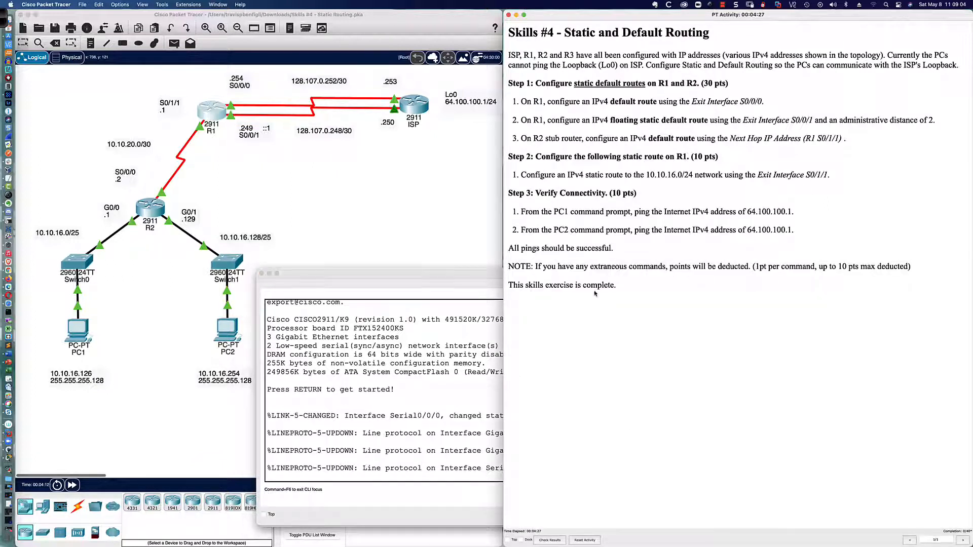
pyautogui.click(477, 276)
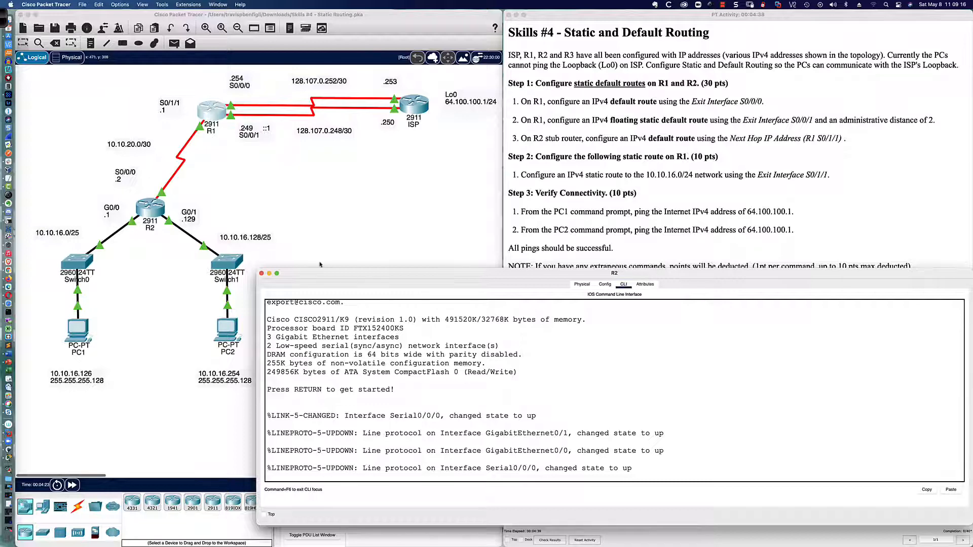
# - Open the R1 router's command line and enter privileged EXEC mode with the enable command
pyautogui.click(214, 112)
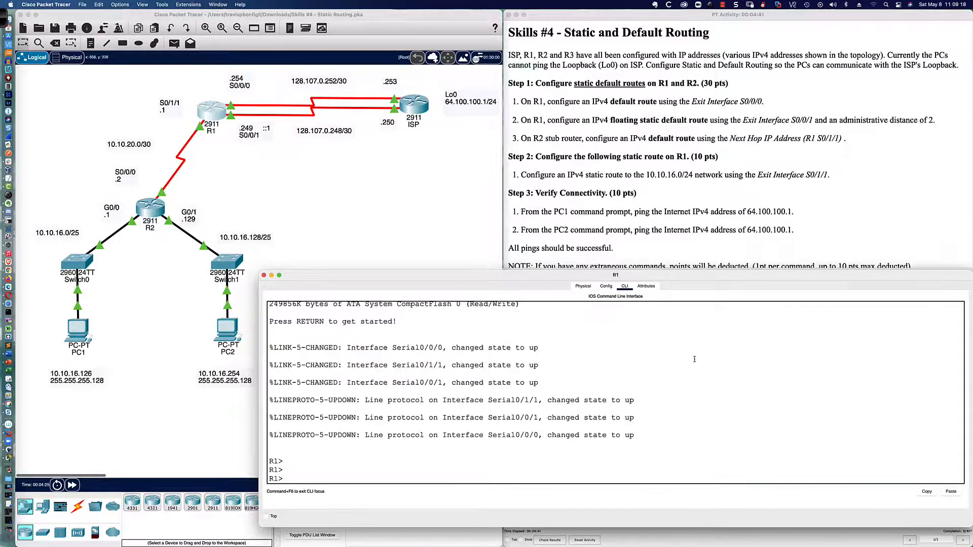
pyautogui.press('Return')
pyautogui.press('Return')
pyautogui.press('Return')
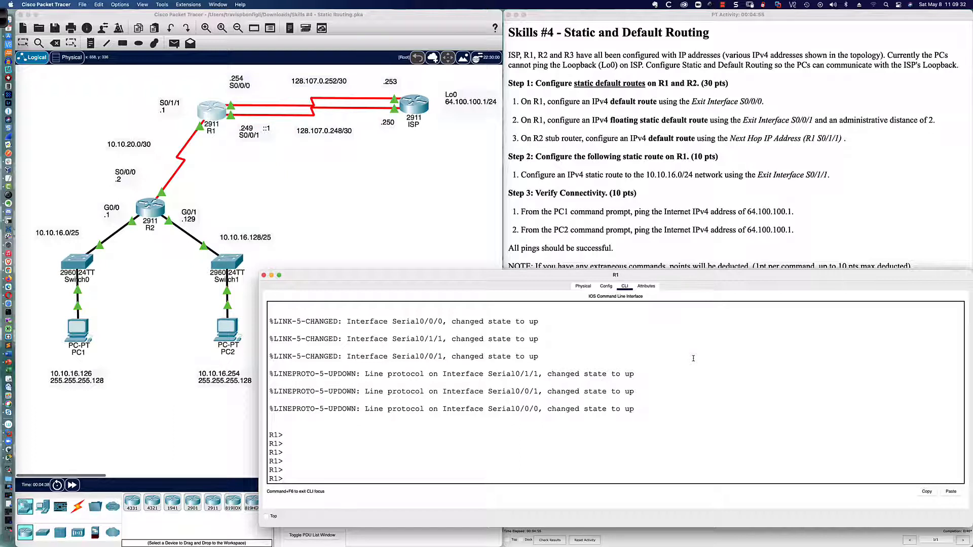
pyautogui.write('en')
pyautogui.press('Tab')
pyautogui.press('Return')
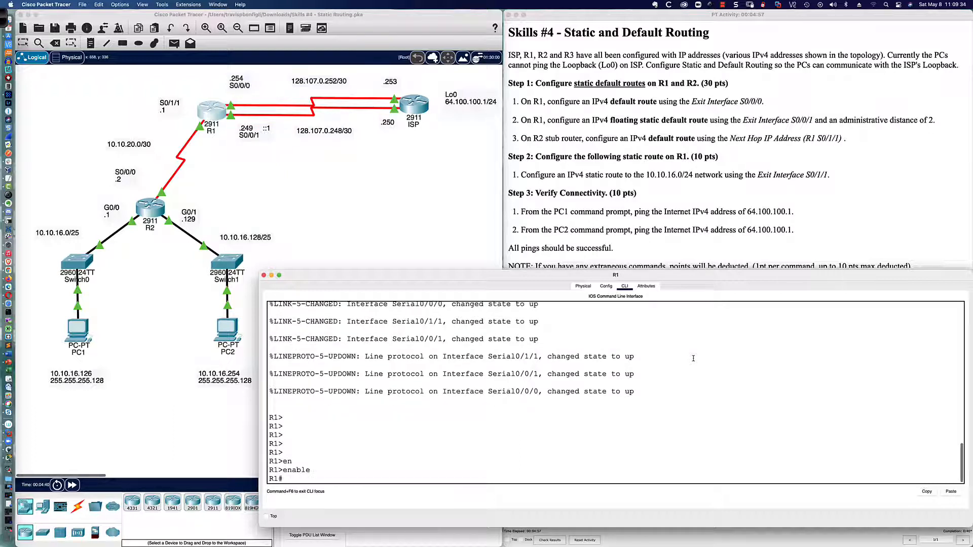
# - Enter global configuration mode on R1 with configure terminal
pyautogui.write('conf')
pyautogui.press('Tab')
pyautogui.write('t')
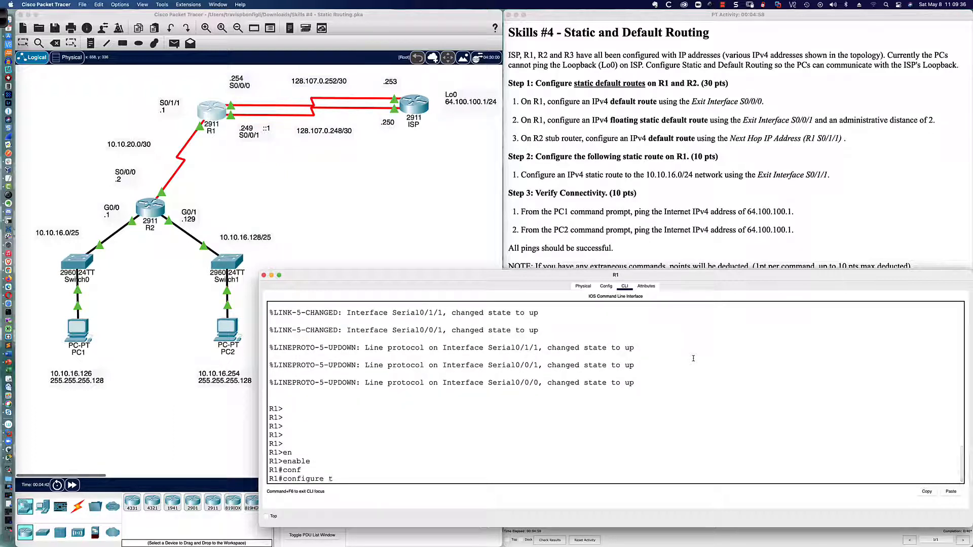
pyautogui.press('Tab')
pyautogui.press('Return')
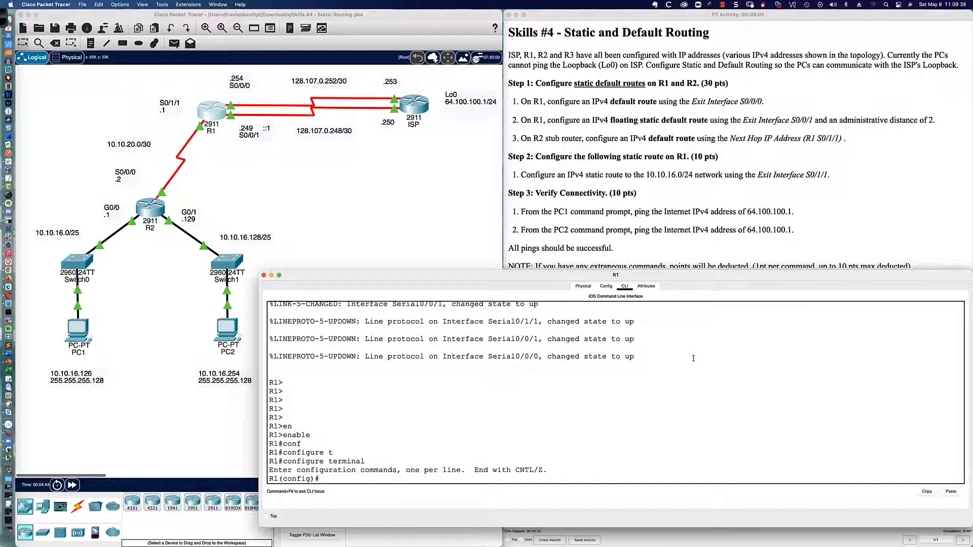
pyautogui.press('Return')
pyautogui.press('Return')
pyautogui.press('Return')
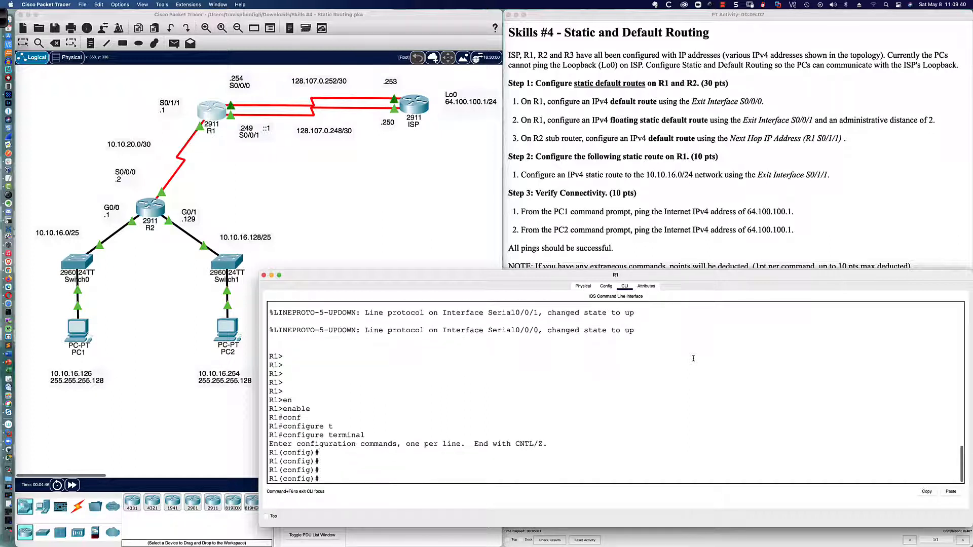
# - Configure an IPv4 default route on R1 through exit interface S0/0/0 using ip route 0.0.0.0 0.0.0.0 s0/0/0
pyautogui.write('ip route 0.0.0.0 0.0.0.0 ')
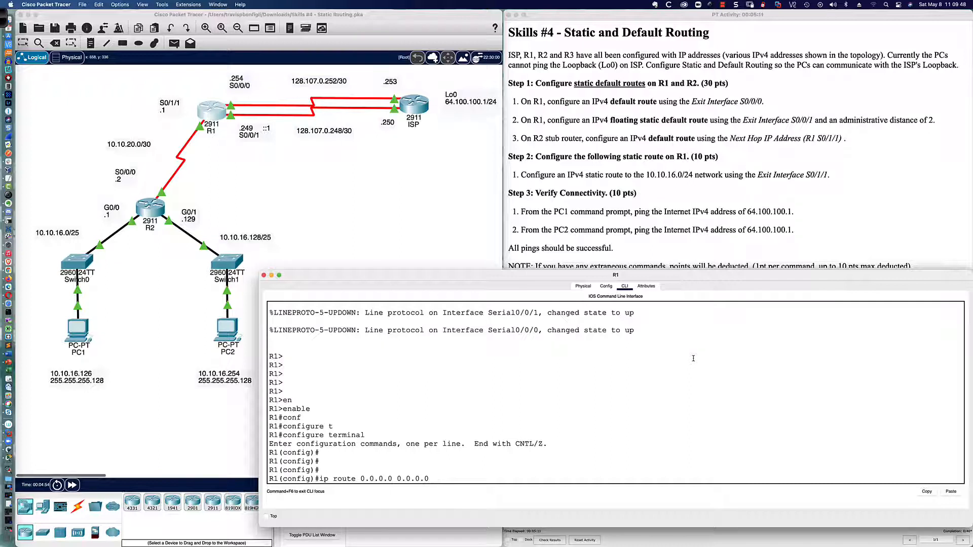
pyautogui.write('s0/0/0')
pyautogui.press('Return')
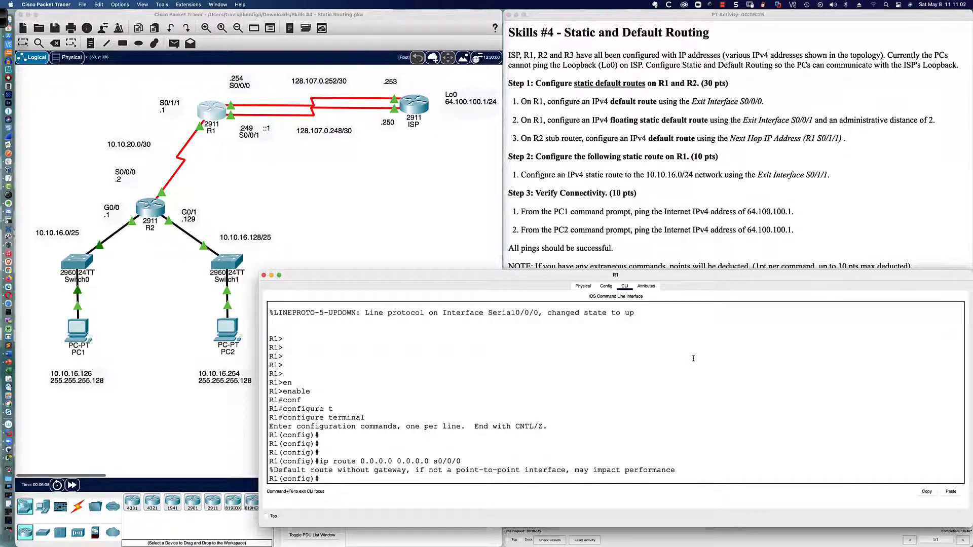
# - Configure an IPv4 floating static default route on R1 through exit interface S0/0/1 with an administrative distance of 2
pyautogui.press('Up')
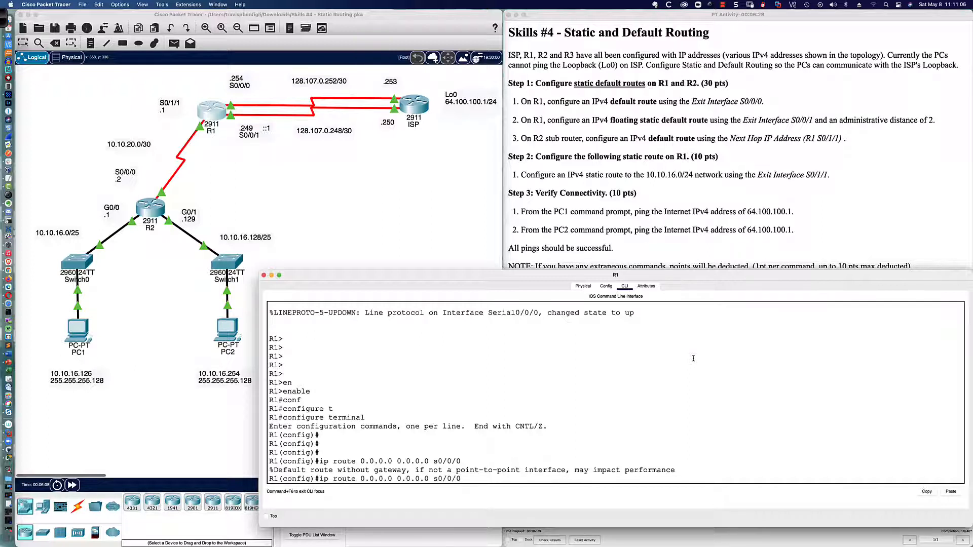
pyautogui.press('BackSpace')
pyautogui.write('1')
pyautogui.write(' ?')
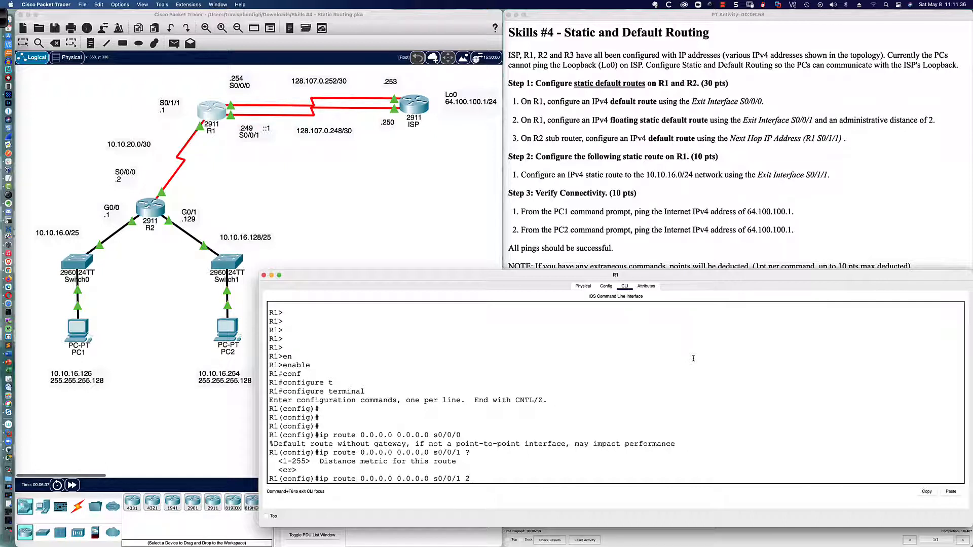
pyautogui.press('Return')
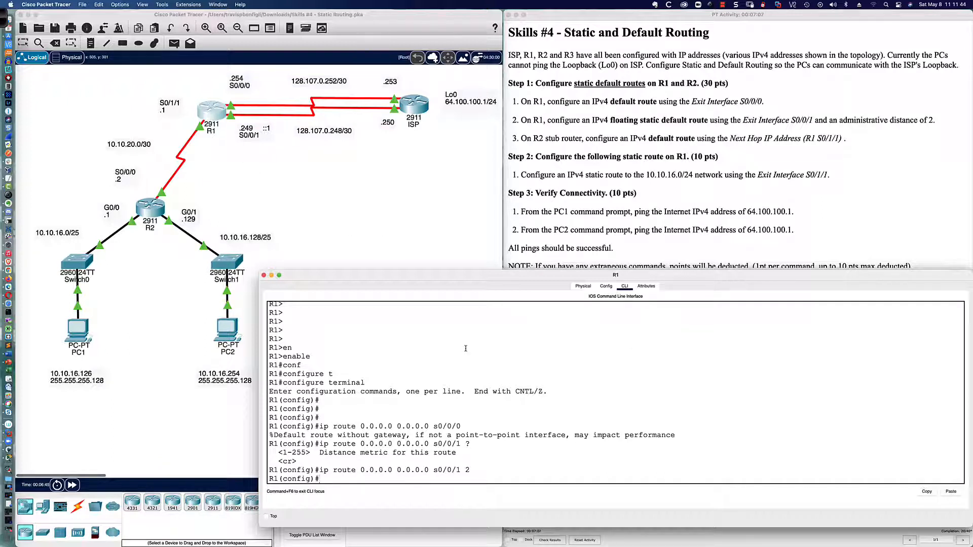
# - Display R1's IP routing table from configuration mode and examine the static default route entry
pyautogui.write('do shi p ip route')
pyautogui.press('Return')
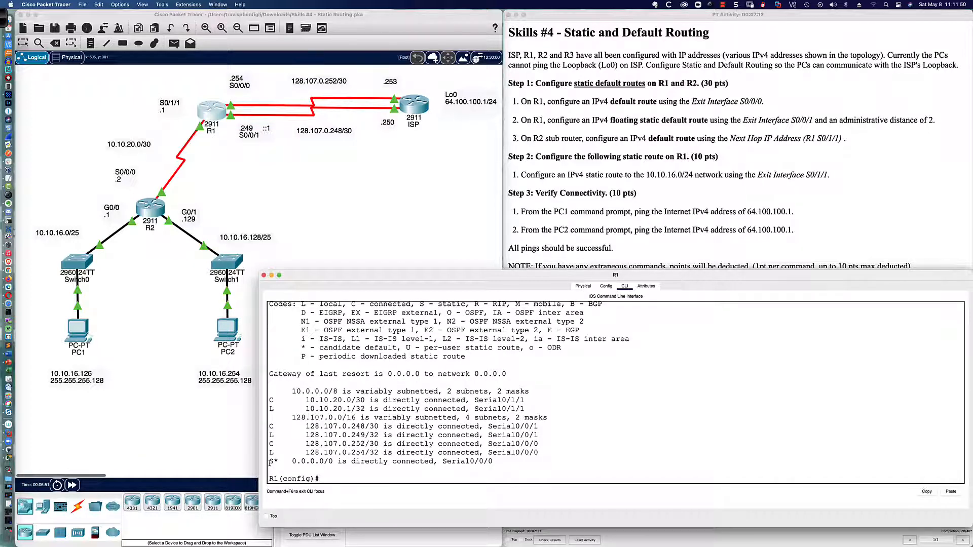
pyautogui.moveTo(270, 463); pyautogui.dragTo(492, 462)
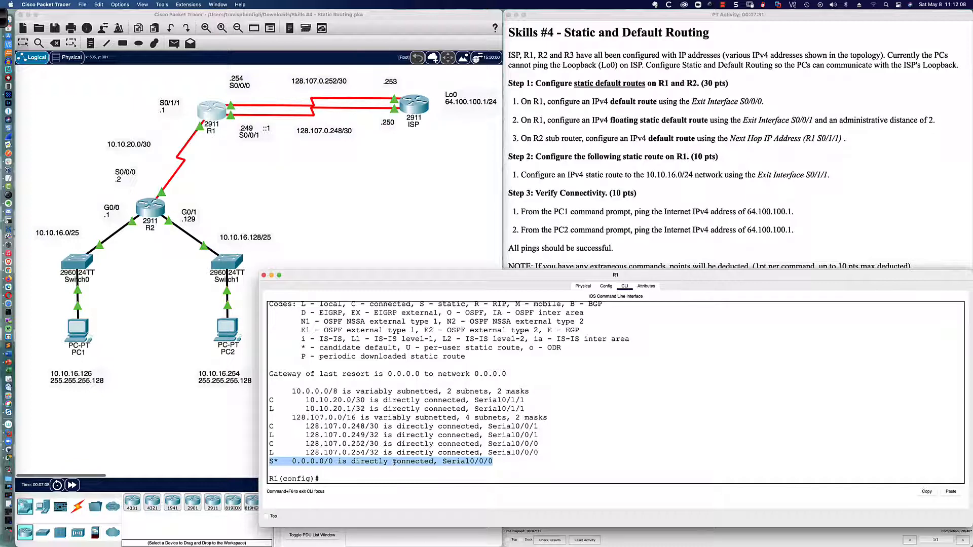
pyautogui.click(504, 462)
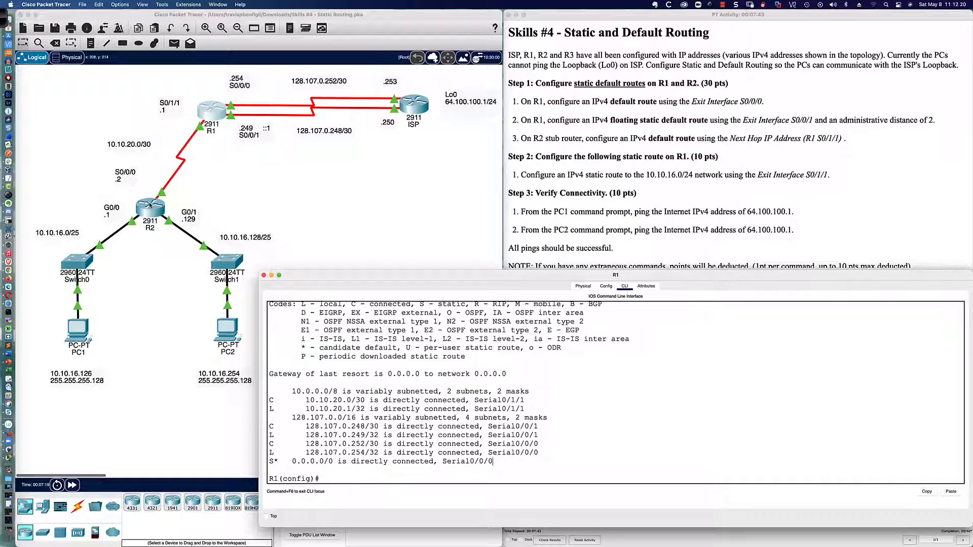
# - Open the R2 router's command line and enter global configuration mode through privileged EXEC mode
pyautogui.click(149, 206)
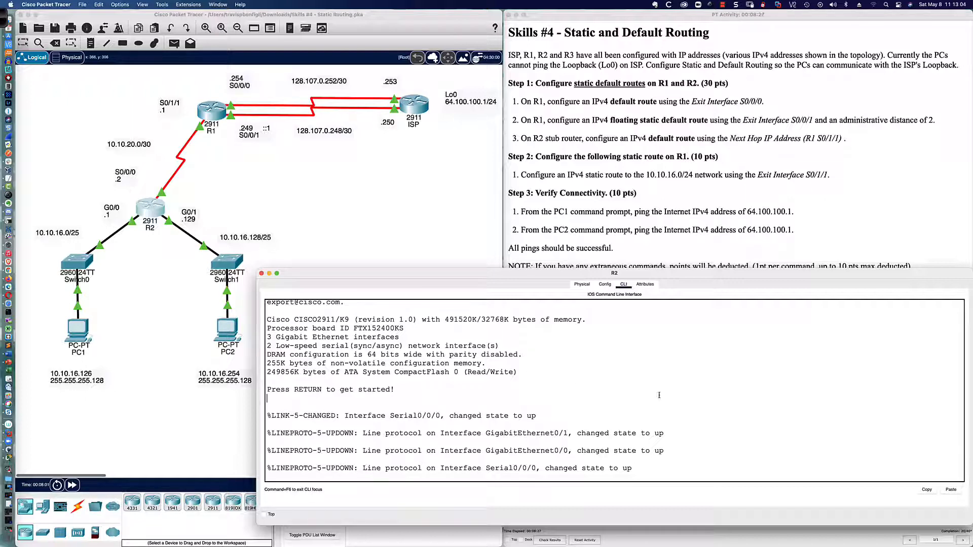
pyautogui.press('Return')
pyautogui.press('Return')
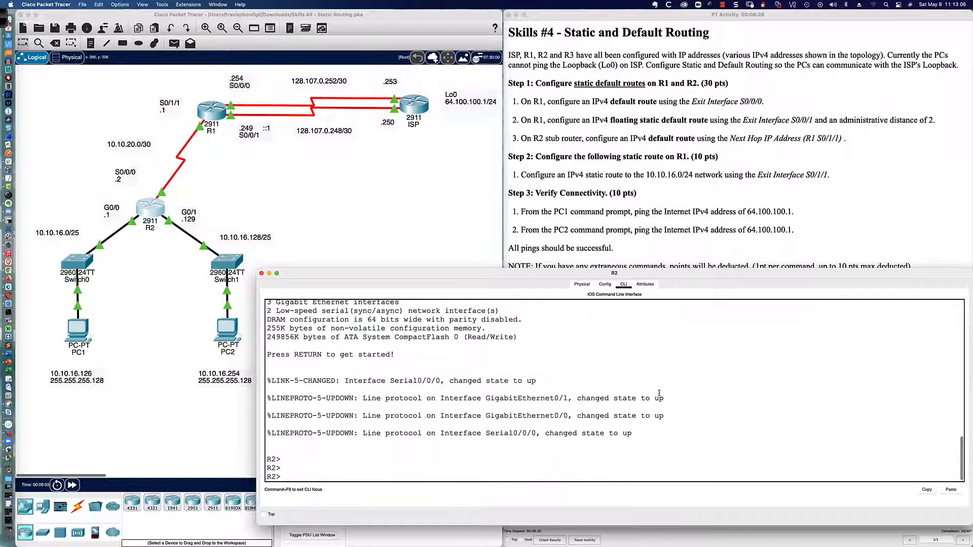
pyautogui.write('en')
pyautogui.press('Return')
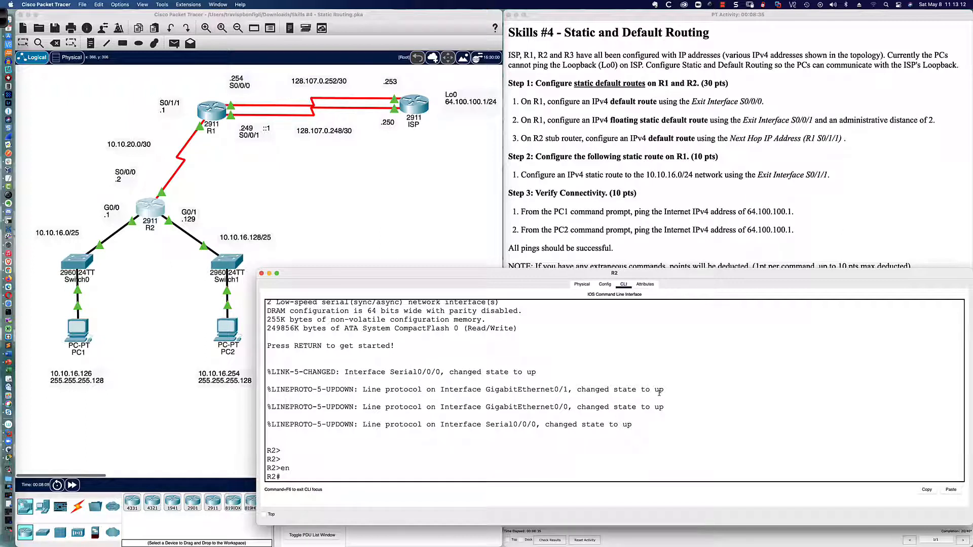
pyautogui.write('conf t')
pyautogui.press('Return')
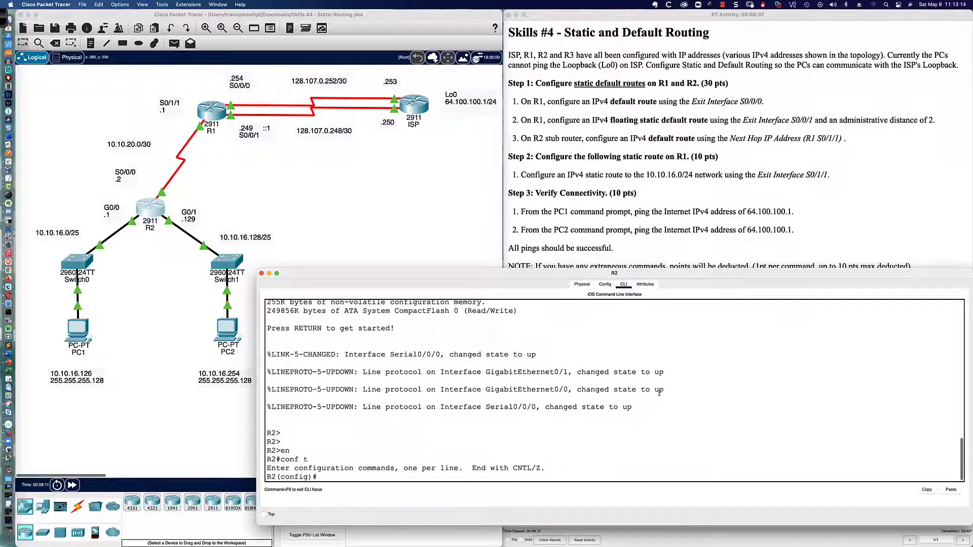
# - Configure an IPv4 default route on R2 with R1's S0/1/1 address 10.10.20.1 as the next hop
pyautogui.write('ip route 0.0.0.0 0.0.0.0')
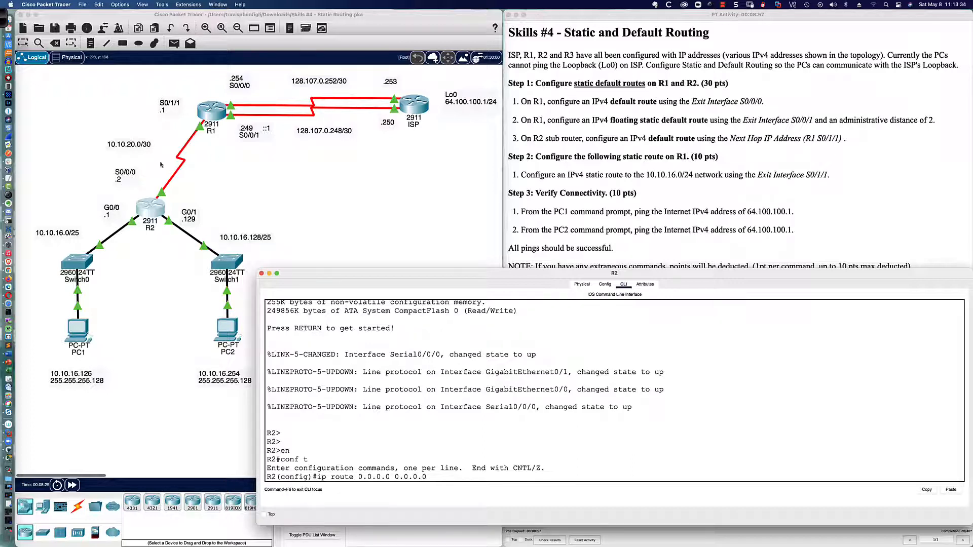
pyautogui.write('10.10.20.1')
pyautogui.press('Return')
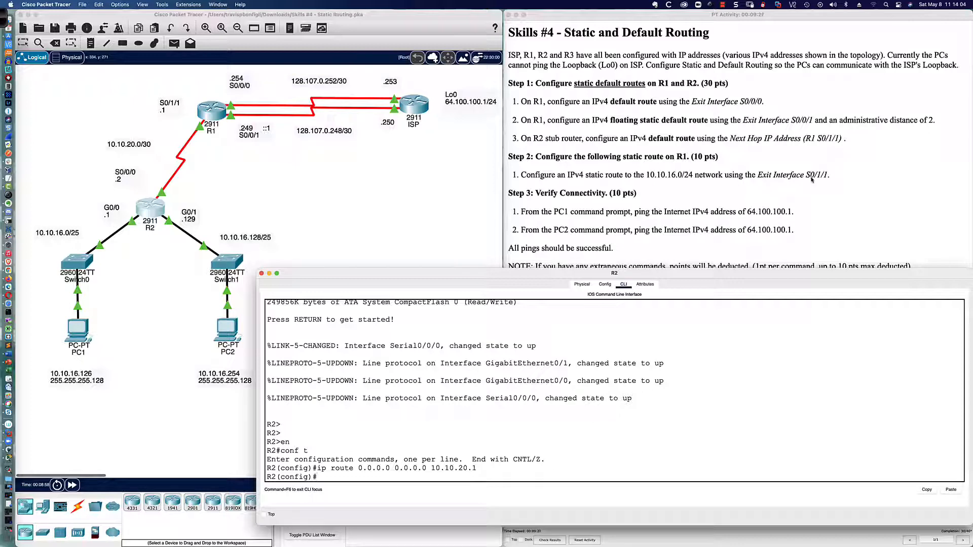
# - Remove R2's default route through next hop 10.10.20.1 with the no ip route command
pyautogui.click(212, 115)
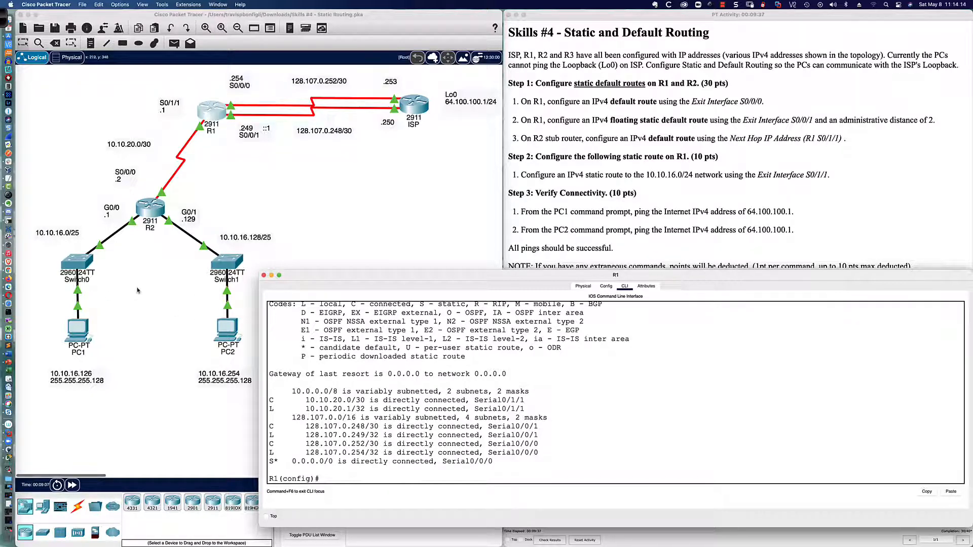
pyautogui.click(150, 208)
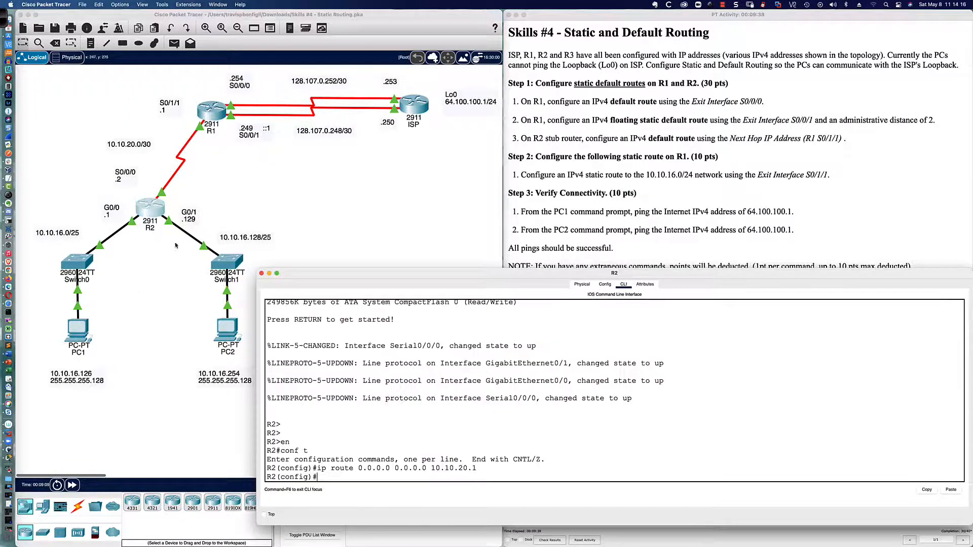
pyautogui.click(487, 395)
pyautogui.press('Up')
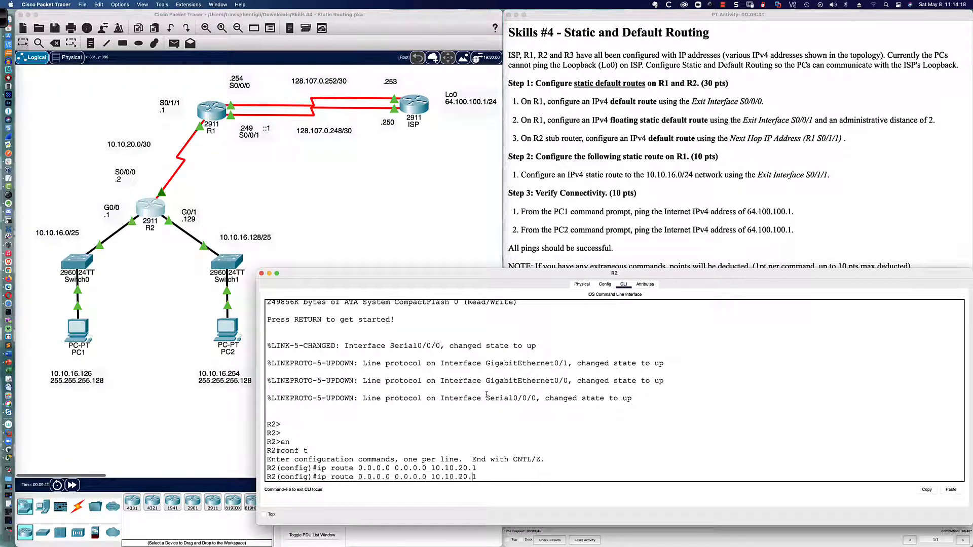
pyautogui.write('no')
pyautogui.press('Return')
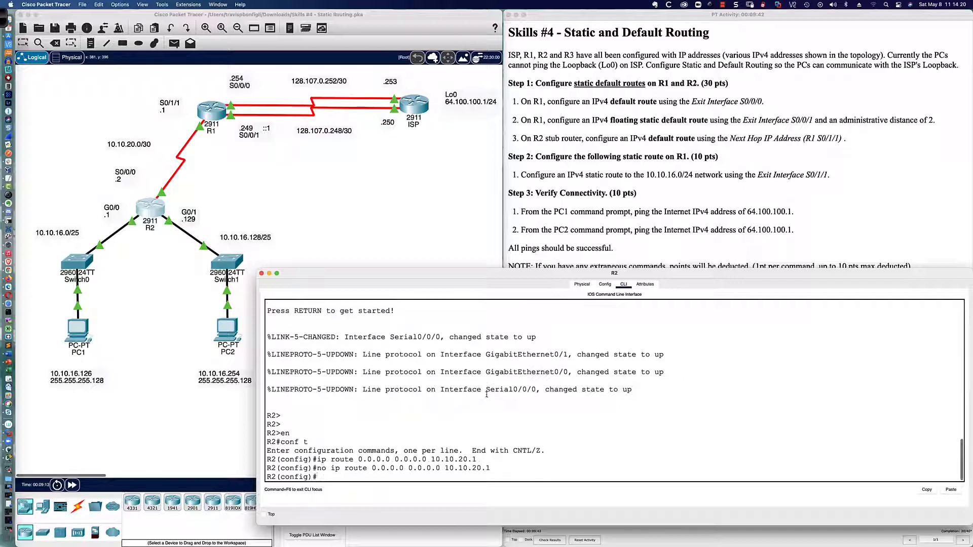
# - Ping the ISP loopback address 64.100.100.1 from PC2's command prompt
pyautogui.click(225, 334)
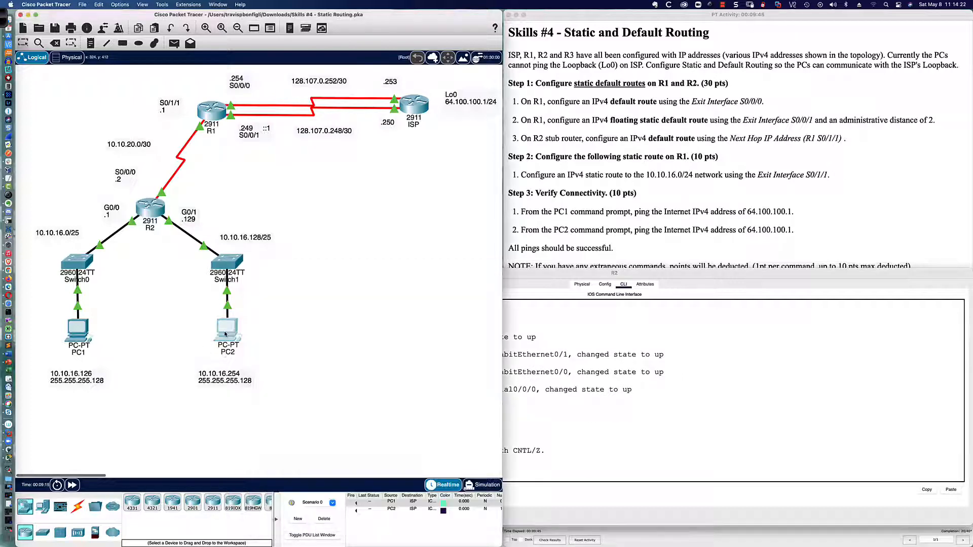
pyautogui.moveTo(480, 159); pyautogui.dragTo(373, 305)
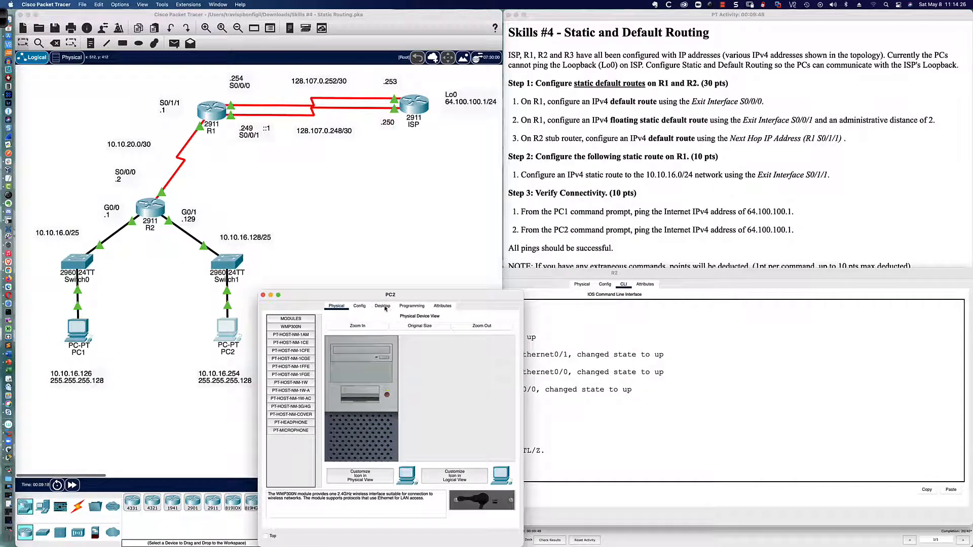
pyautogui.click(383, 306)
pyautogui.click(441, 329)
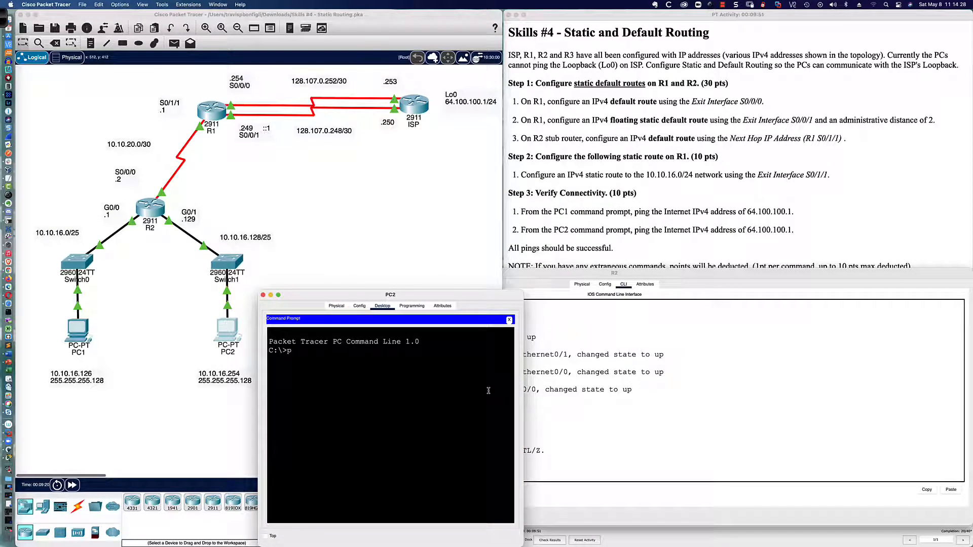
pyautogui.write('ping 64.100.100.1')
pyautogui.press('Return')
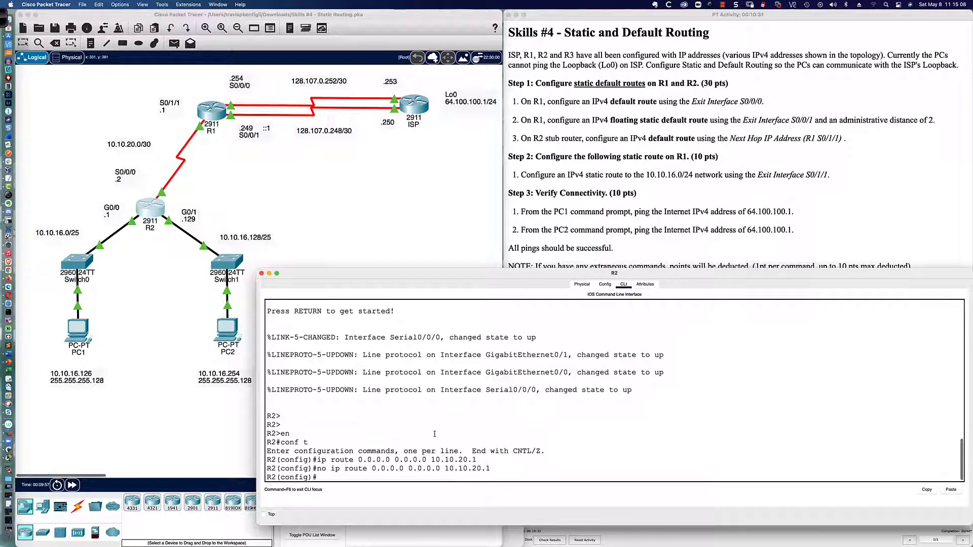
# - Display R2's IP routing table from global configuration mode
pyautogui.write('do sh ip rou')
pyautogui.press('Return')
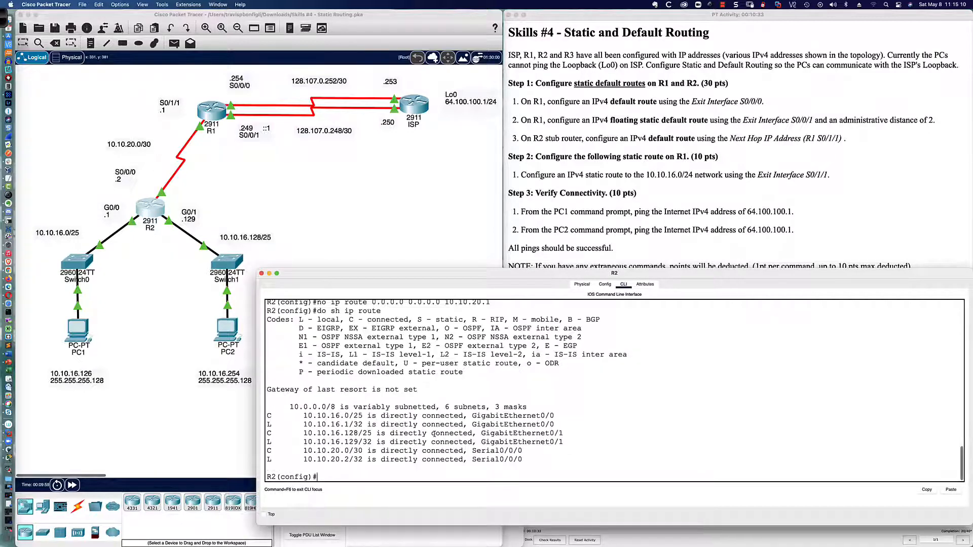
pyautogui.press('Return')
pyautogui.press('Return')
pyautogui.press('Return')
pyautogui.press('Return')
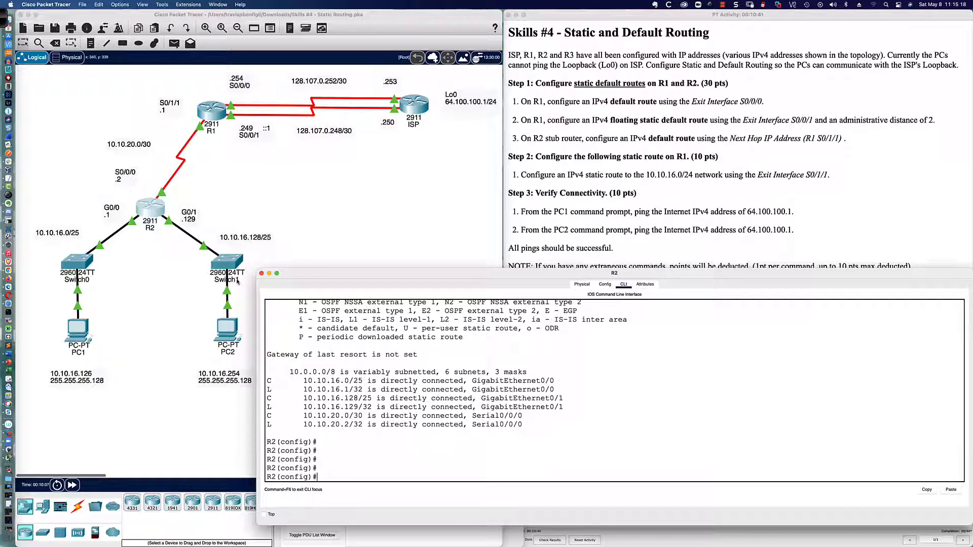
# - Review the replies to the last ping of 64.100.100.1 in PC2's command prompt
pyautogui.click(229, 334)
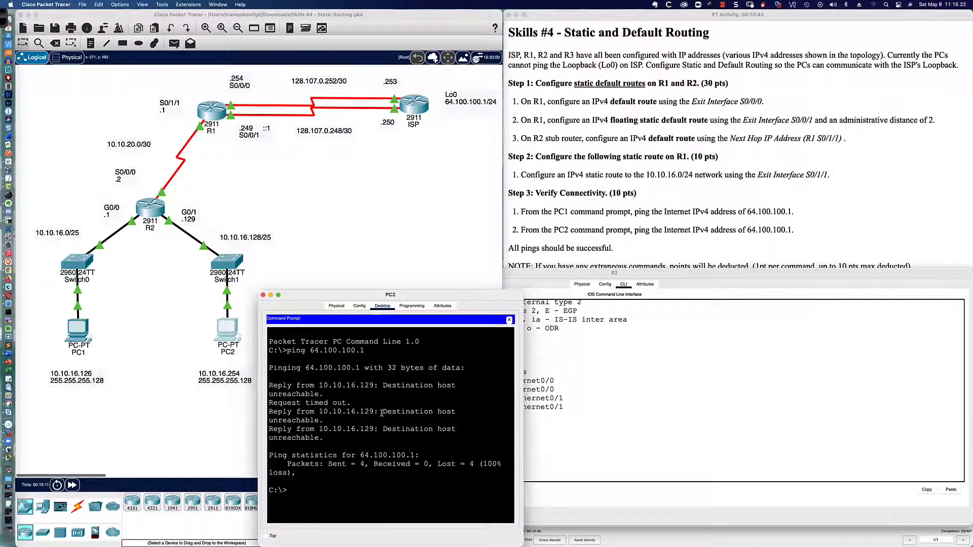
pyautogui.moveTo(382, 411); pyautogui.dragTo(398, 423)
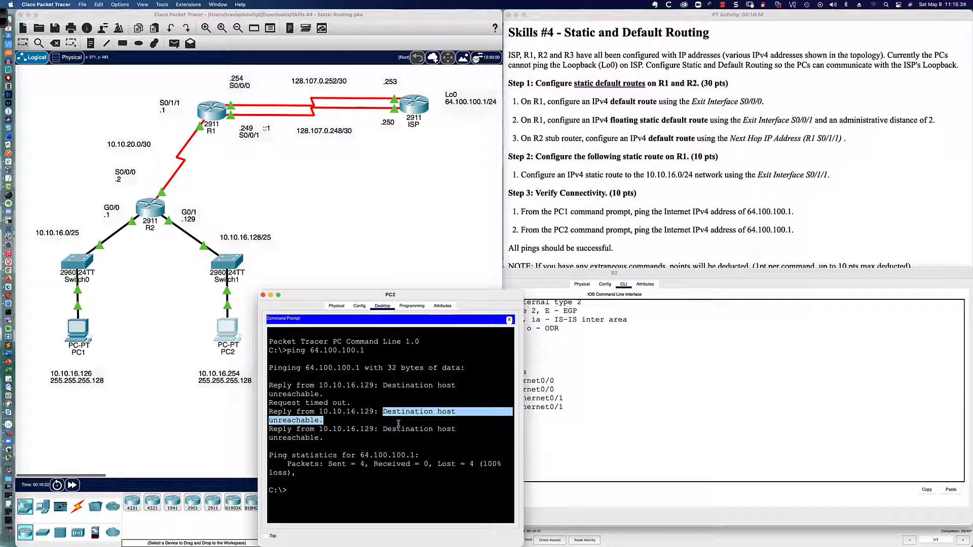
pyautogui.click(344, 487)
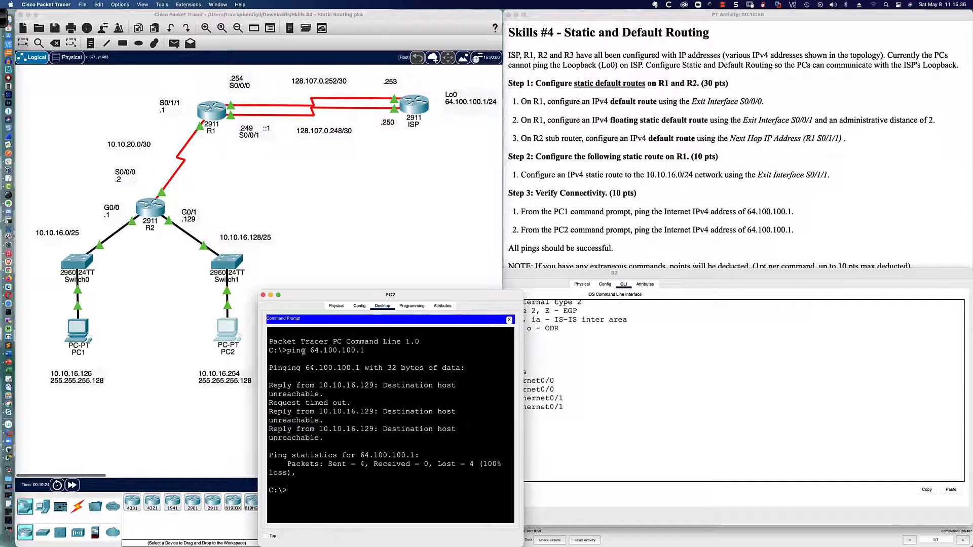
# - Configure R2's IPv4 default route again with next hop 10.10.20.1
pyautogui.click(552, 426)
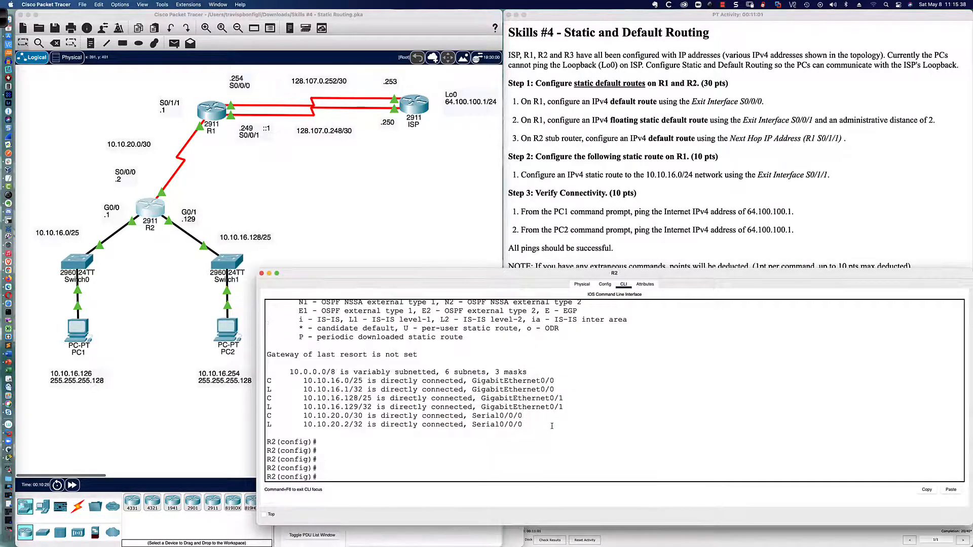
pyautogui.write('ip route 0.0.0.0 0.0.0.0 10.10.20.1')
pyautogui.press('Return')
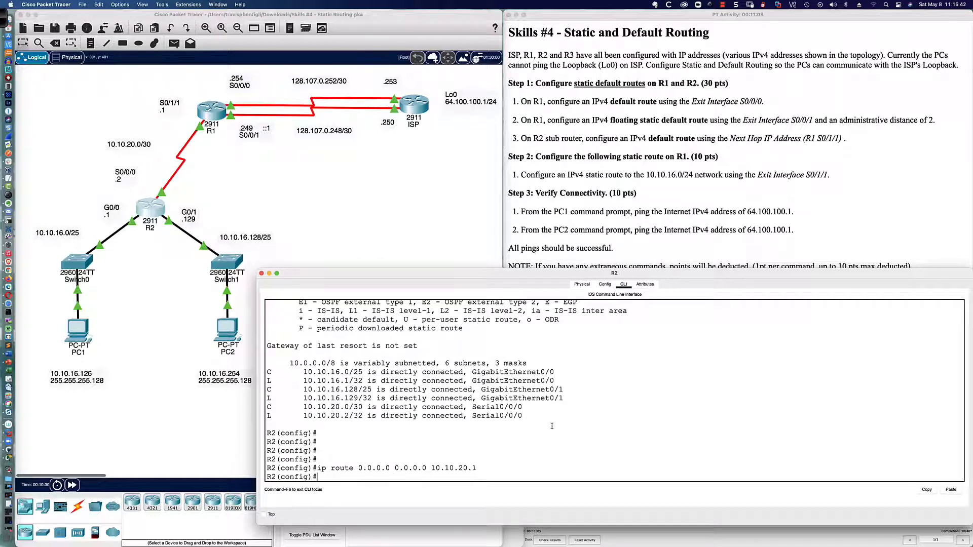
# - Display R2's routing table again and examine the connected routes and the static default route entry
pyautogui.write('do sh ip route')
pyautogui.press('Return')
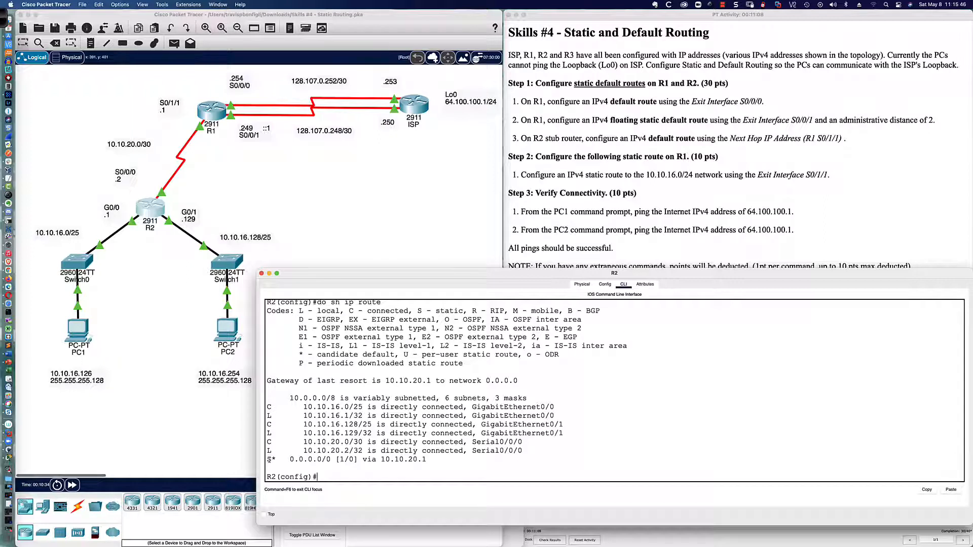
pyautogui.moveTo(267, 459); pyautogui.dragTo(426, 460)
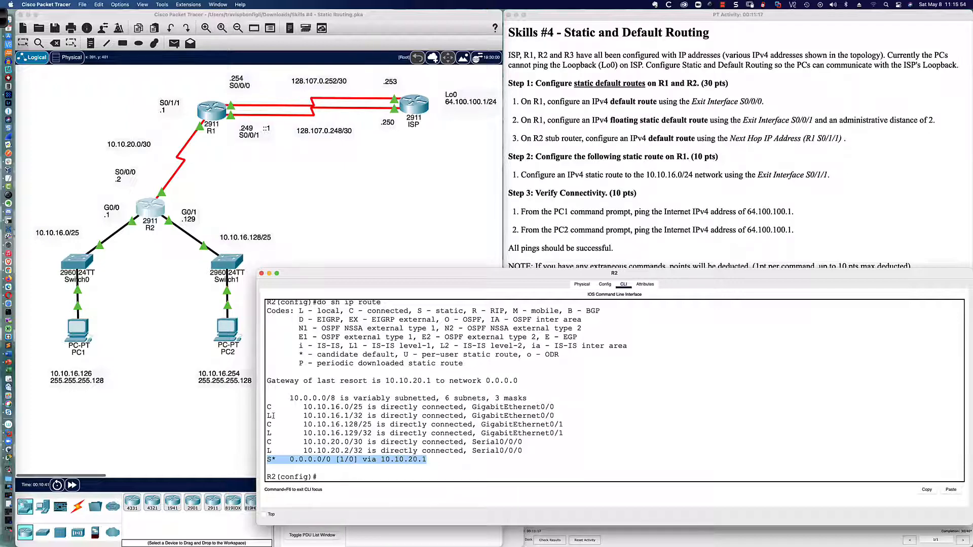
pyautogui.moveTo(276, 399); pyautogui.dragTo(537, 450)
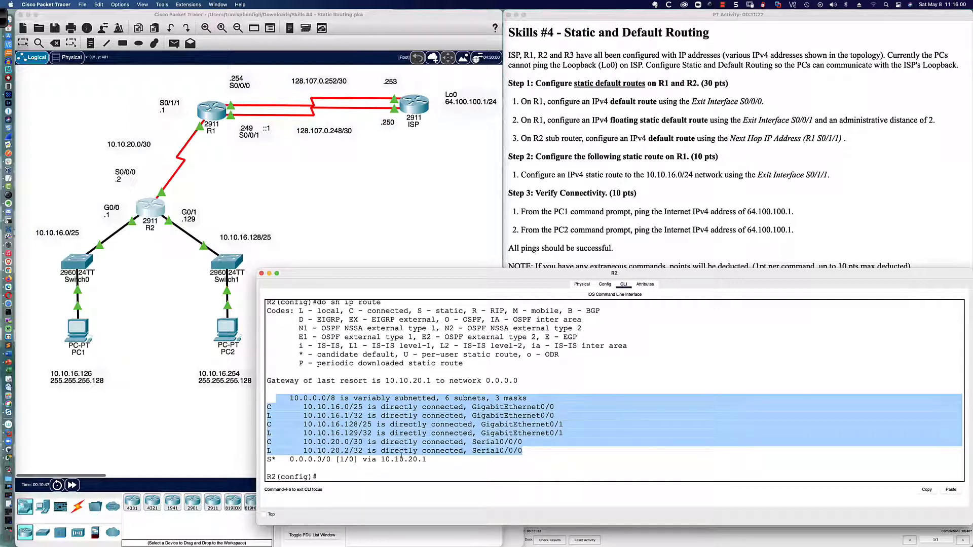
pyautogui.moveTo(363, 459); pyautogui.dragTo(433, 459)
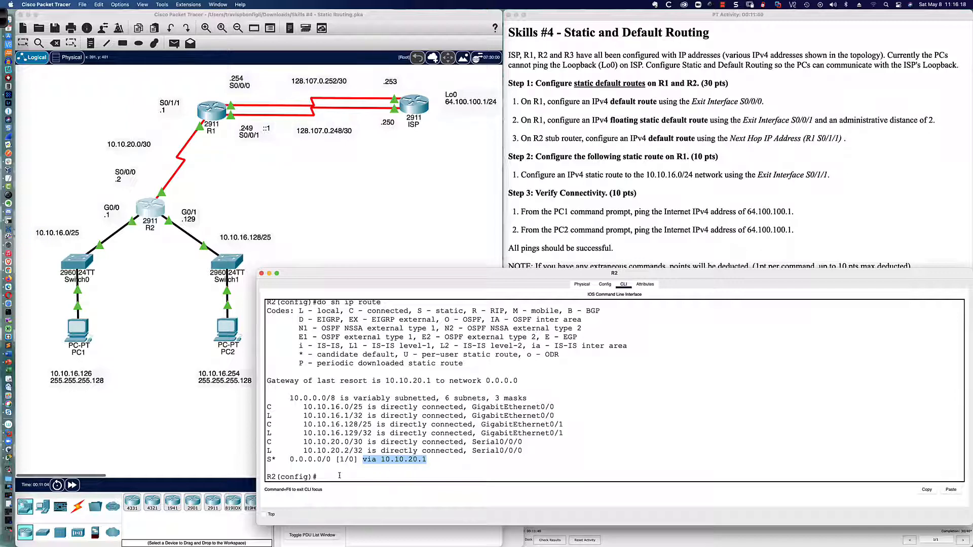
# - Repeat the ping to 64.100.100.1 from PC2's command prompt
pyautogui.click(228, 332)
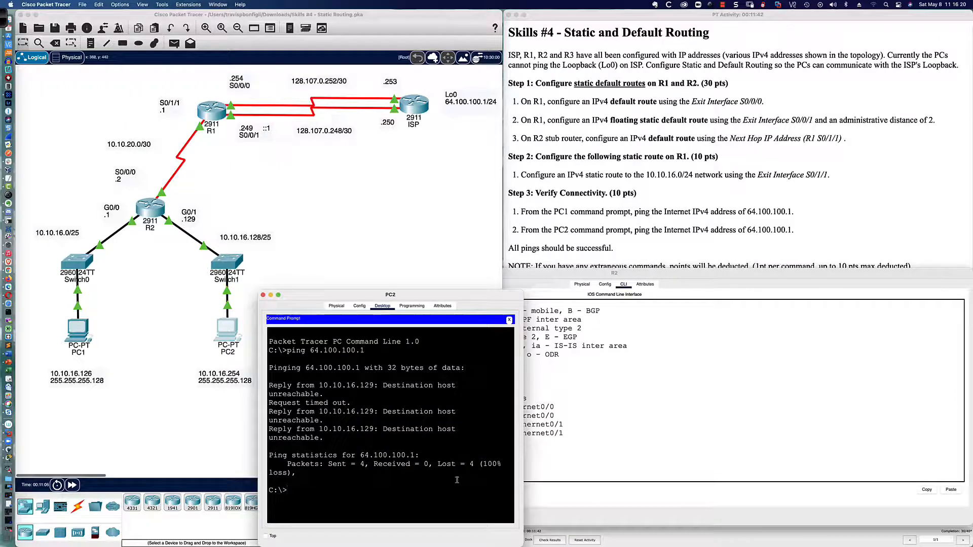
pyautogui.press('Up')
pyautogui.press('Return')
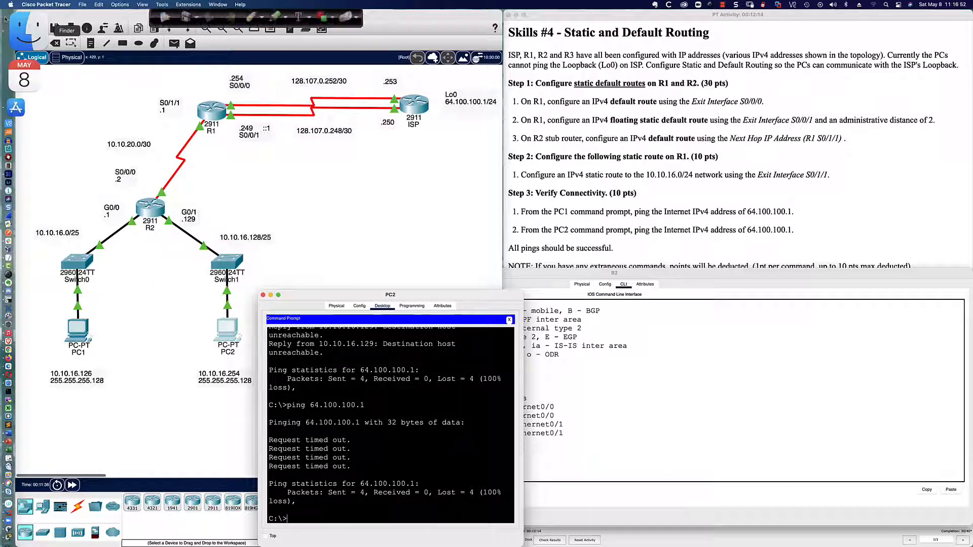
# - Trace the ping's path in red pen from PC2 through R2 and R1 to ISP and back to R1
pyautogui.click(384, 17)
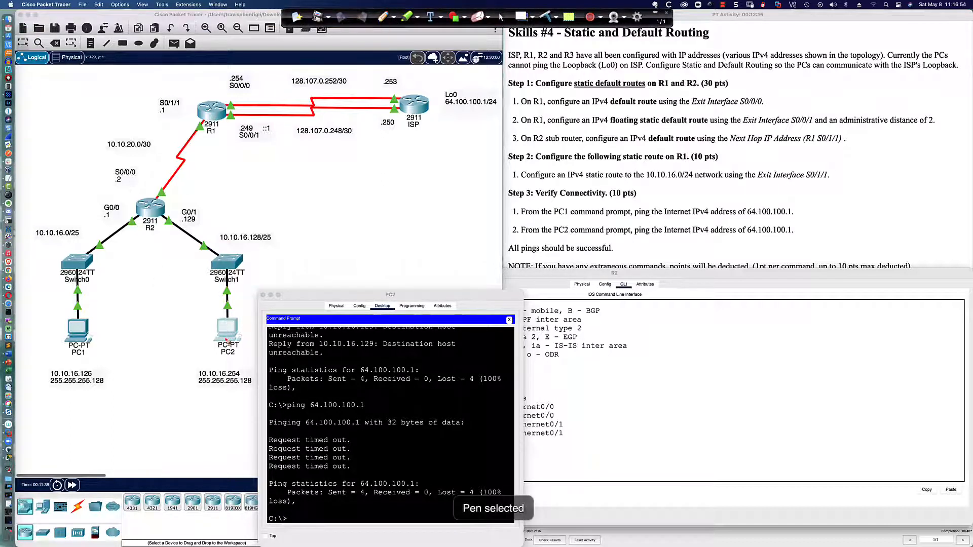
pyautogui.moveTo(226, 341)
pyautogui.mouseDown()
pyautogui.moveTo(238, 288)
pyautogui.moveTo(218, 248)
pyautogui.moveTo(151, 207)
pyautogui.moveTo(215, 121)
pyautogui.moveTo(412, 123)
pyautogui.moveTo(433, 107)
pyautogui.moveTo(425, 89)
pyautogui.moveTo(403, 87)
pyautogui.moveTo(254, 88)
pyautogui.moveTo(227, 98)
pyautogui.mouseUp()
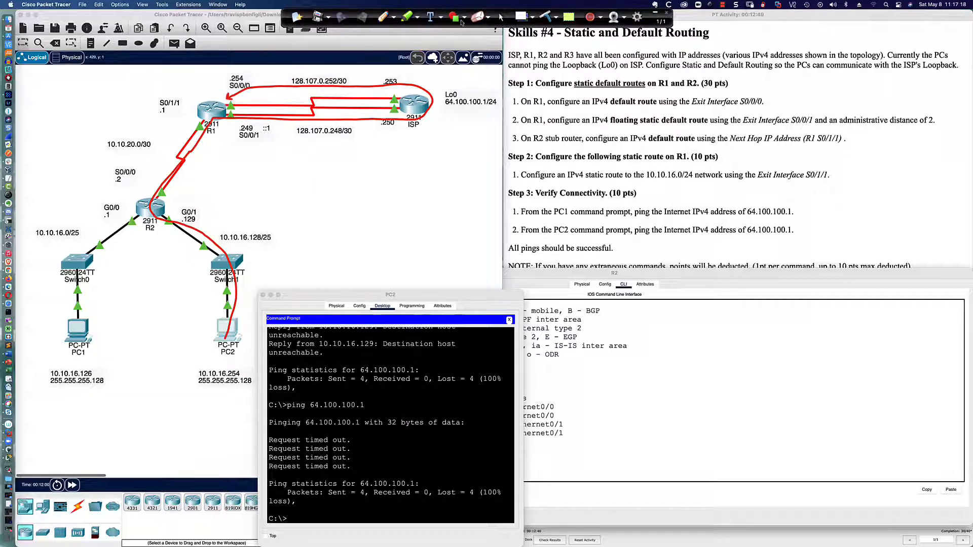
pyautogui.click(501, 17)
# - Display R1's IP routing table in its command line and examine the listed routes
pyautogui.click(219, 114)
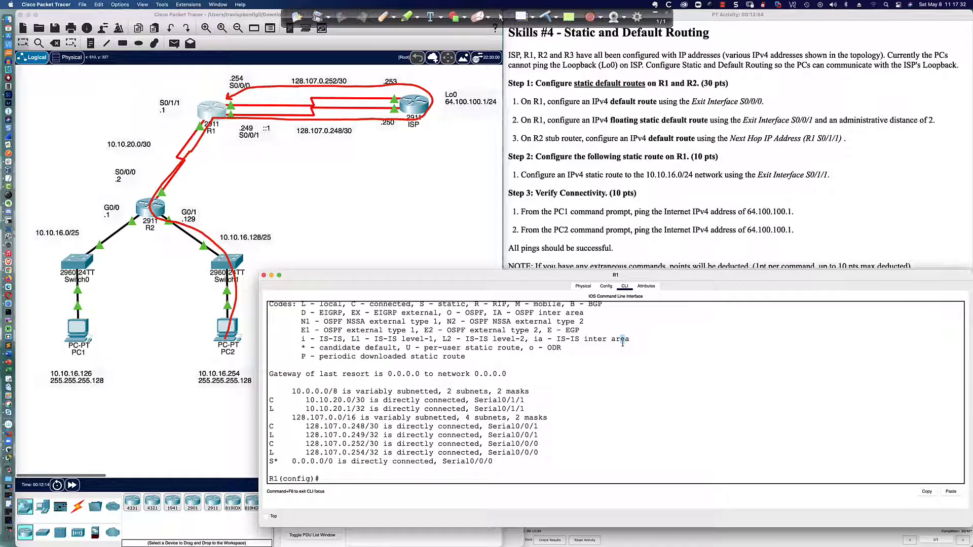
pyautogui.press('Return')
pyautogui.press('Return')
pyautogui.press('Return')
pyautogui.write('do sh ip route')
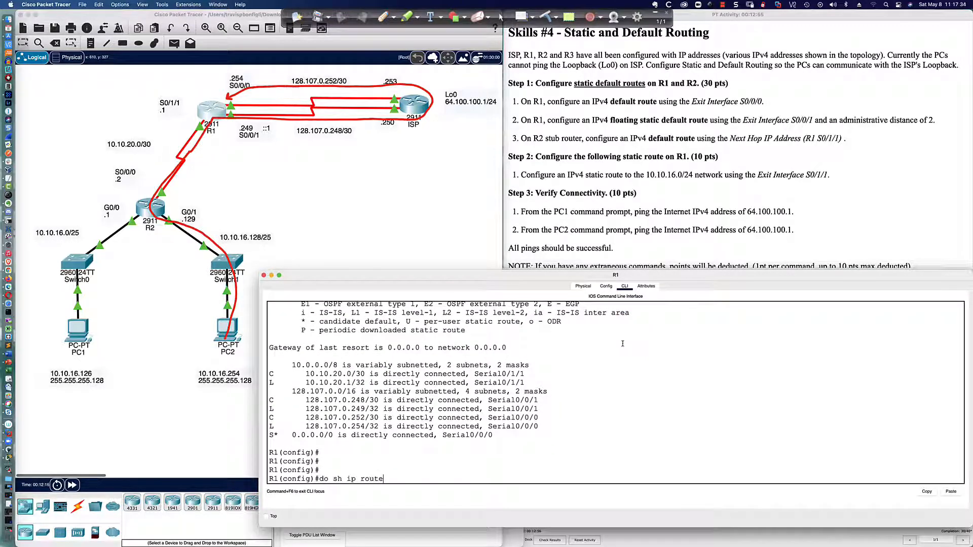
pyautogui.press('Return')
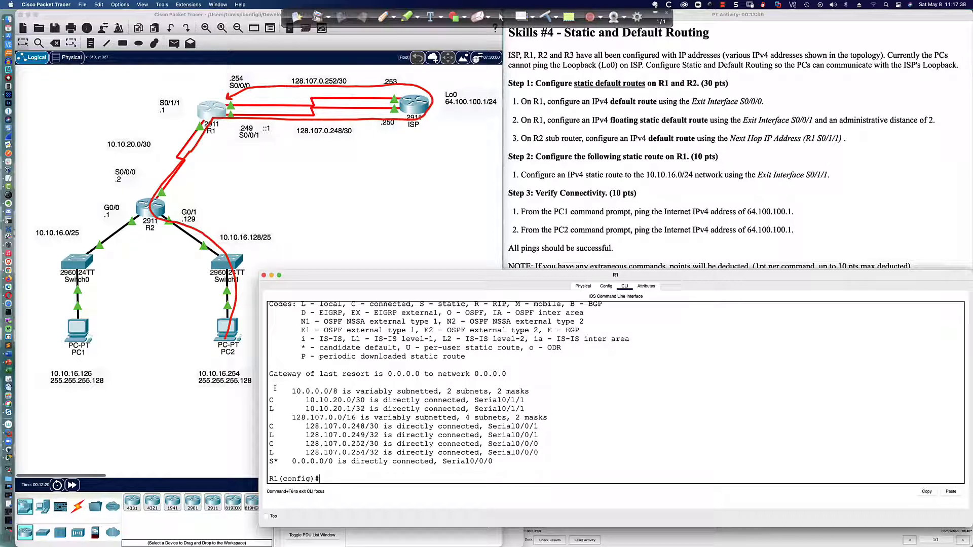
pyautogui.moveTo(275, 388); pyautogui.dragTo(543, 461)
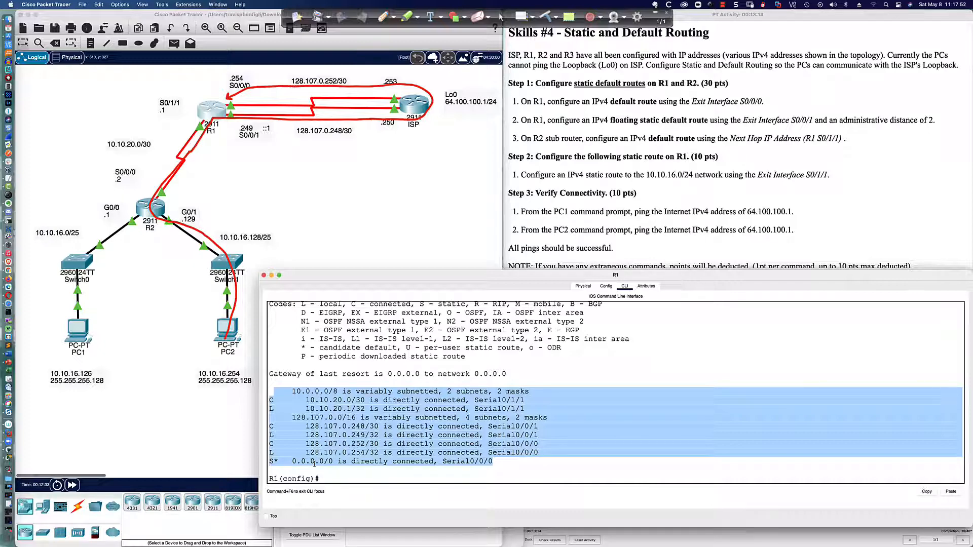
# - Draw red pen loops between R1 and ISP to illustrate the routing loop, and clear all pen annotations
pyautogui.click(383, 18)
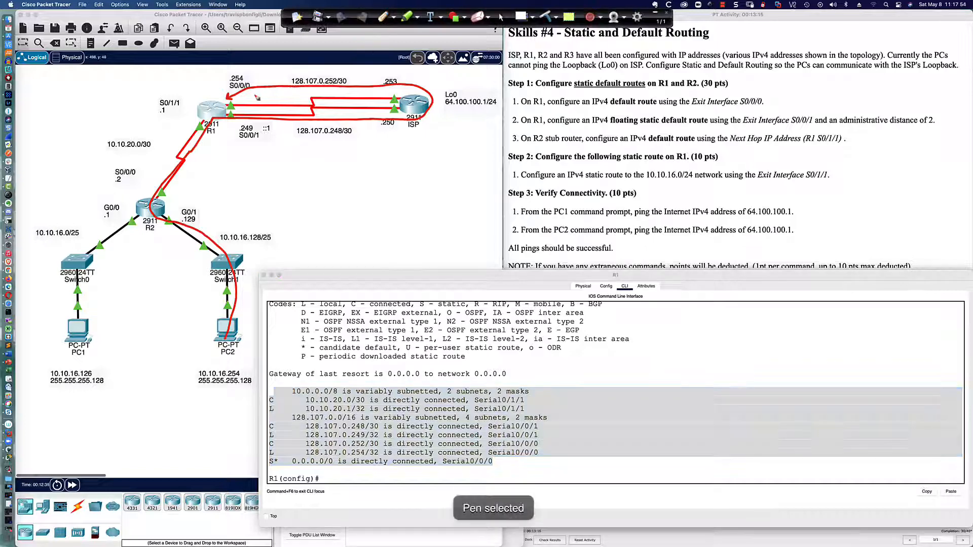
pyautogui.moveTo(226, 107)
pyautogui.mouseDown()
pyautogui.moveTo(248, 136)
pyautogui.moveTo(410, 140)
pyautogui.mouseUp()
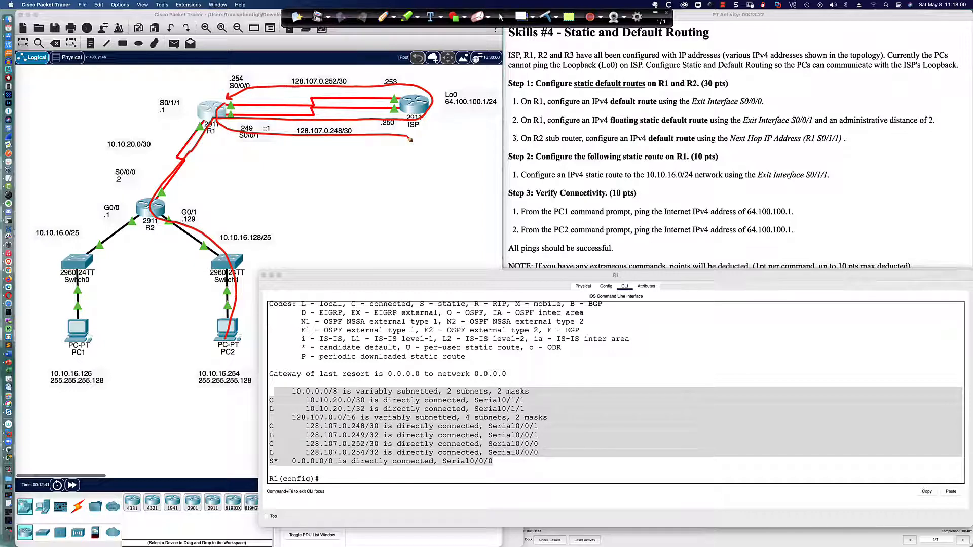
pyautogui.moveTo(410, 139)
pyautogui.mouseDown()
pyautogui.moveTo(434, 132)
pyautogui.moveTo(435, 99)
pyautogui.moveTo(221, 91)
pyautogui.moveTo(215, 110)
pyautogui.moveTo(232, 133)
pyautogui.moveTo(376, 150)
pyautogui.moveTo(370, 82)
pyautogui.moveTo(238, 130)
pyautogui.mouseUp()
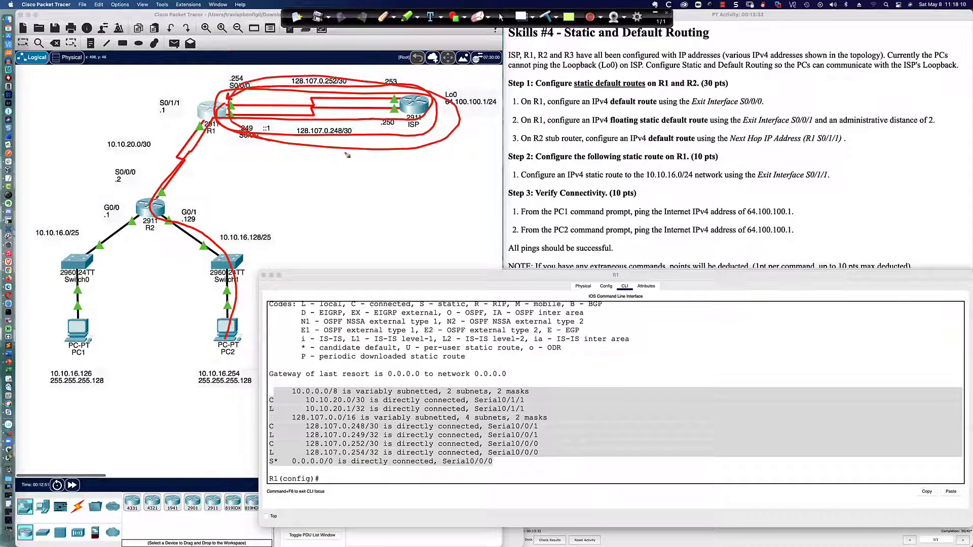
pyautogui.moveTo(347, 155)
pyautogui.mouseDown()
pyautogui.moveTo(388, 86)
pyautogui.moveTo(325, 149)
pyautogui.moveTo(349, 82)
pyautogui.moveTo(294, 141)
pyautogui.mouseUp()
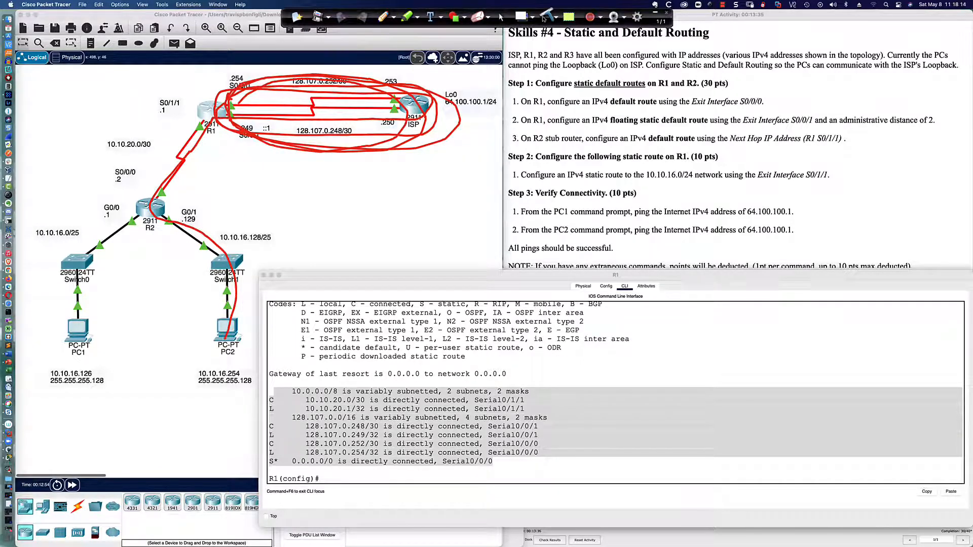
pyautogui.click(545, 17)
pyautogui.click(501, 17)
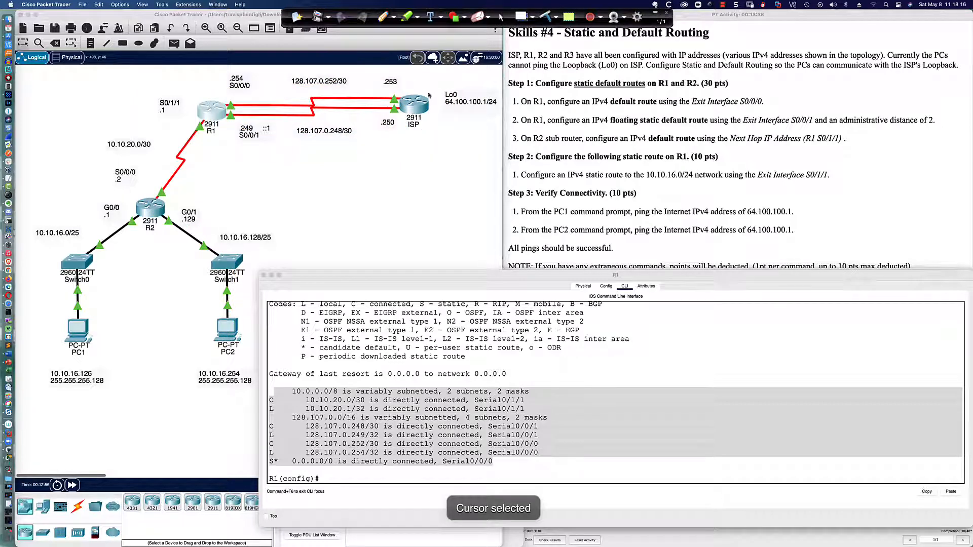
# - Try to open the ISP router's configuration window
pyautogui.click(227, 328)
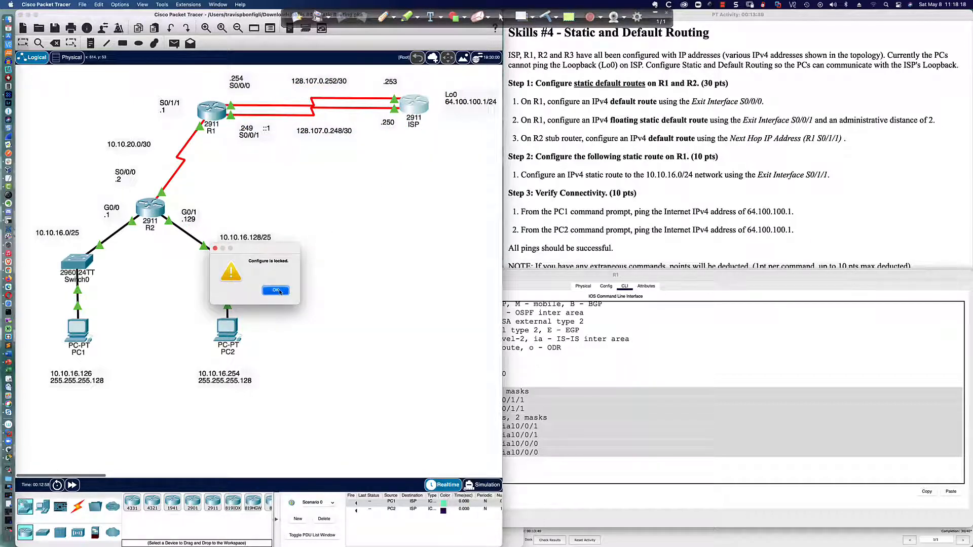
pyautogui.click(275, 291)
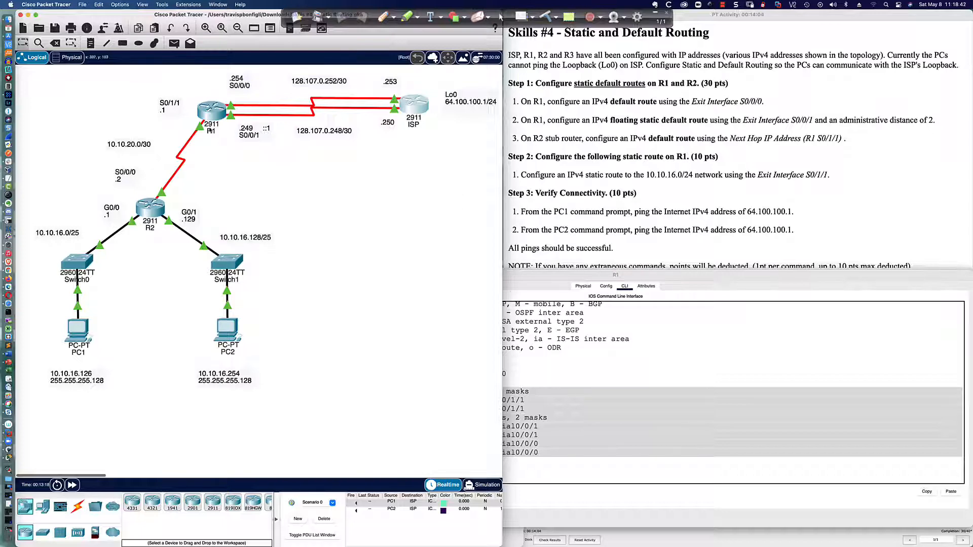
# - On R1, start an ip route command for network 10.10.16.0 with subnet mask 255.255.255.128
pyautogui.click(210, 126)
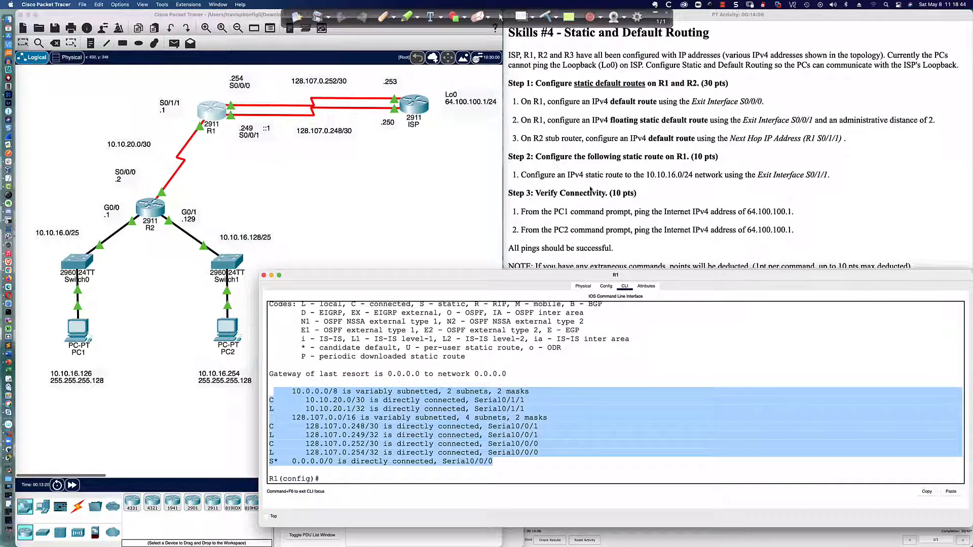
pyautogui.click(638, 488)
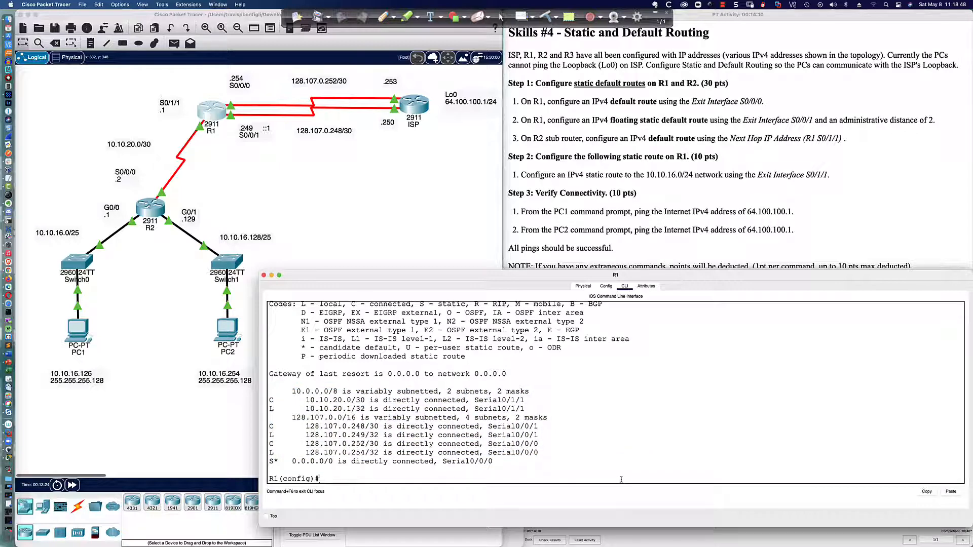
pyautogui.press('Return')
pyautogui.press('Return')
pyautogui.press('Return')
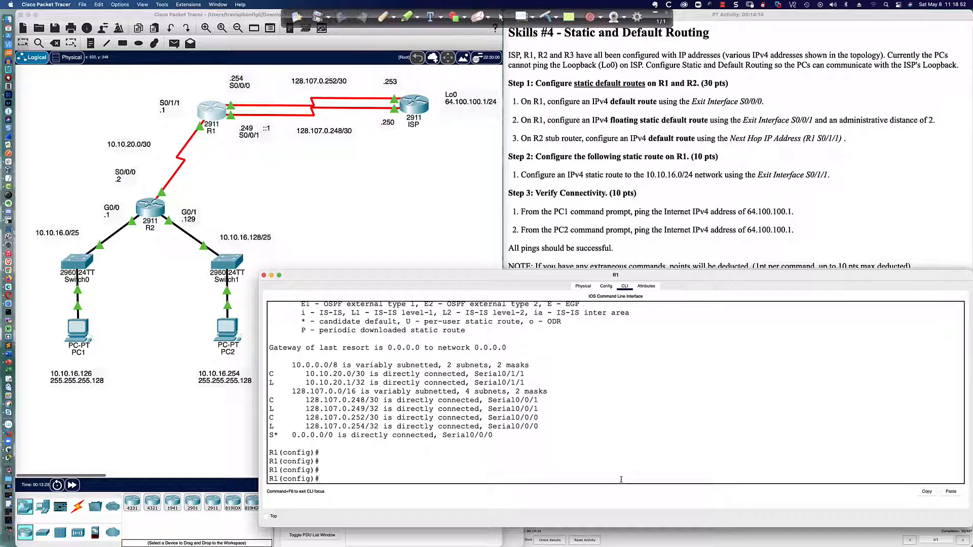
pyautogui.write('ip route 10.10.16.0 255.255.255')
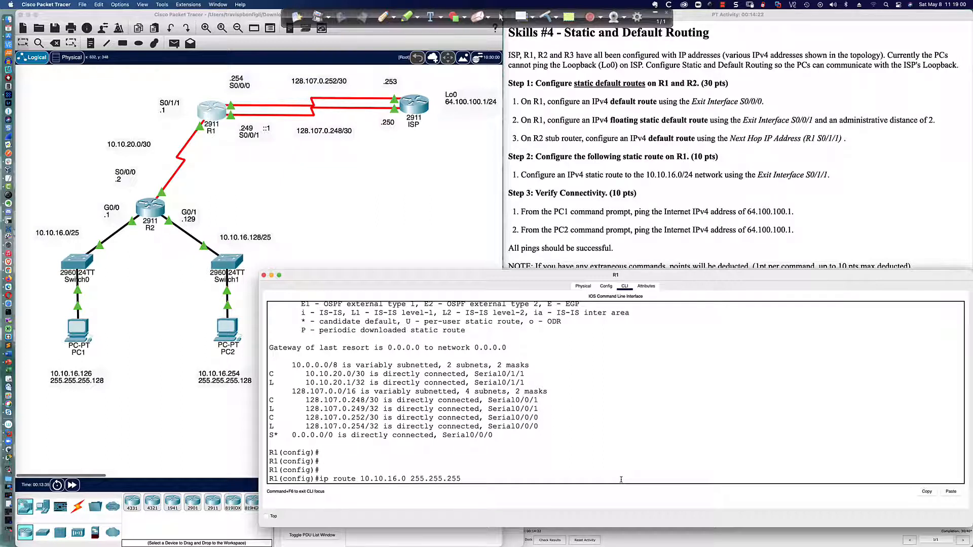
pyautogui.write('.128')
pyautogui.scroll(3, 621, 456)
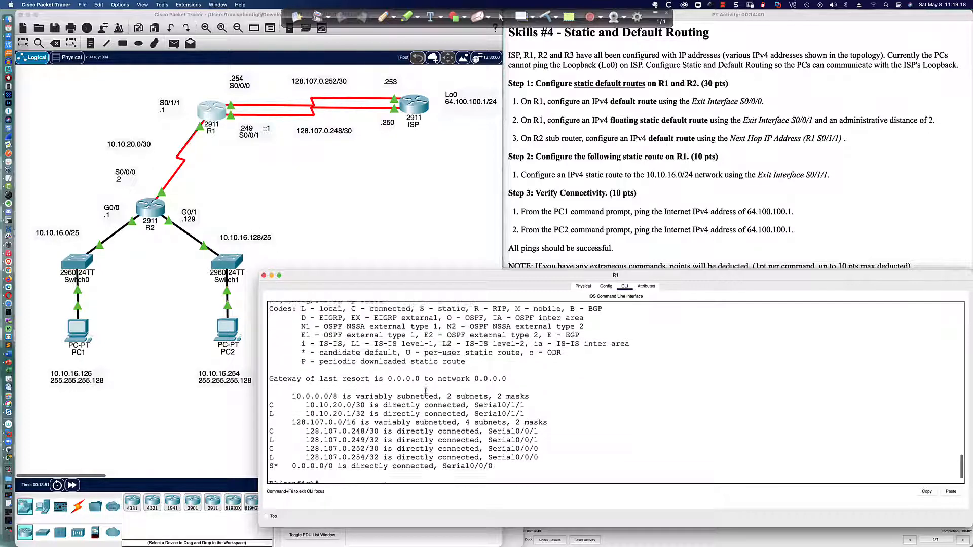
pyautogui.press('Return')
pyautogui.press('Return')
pyautogui.press('Return')
pyautogui.write('ip route 10.10.16.0 255.255.255.128')
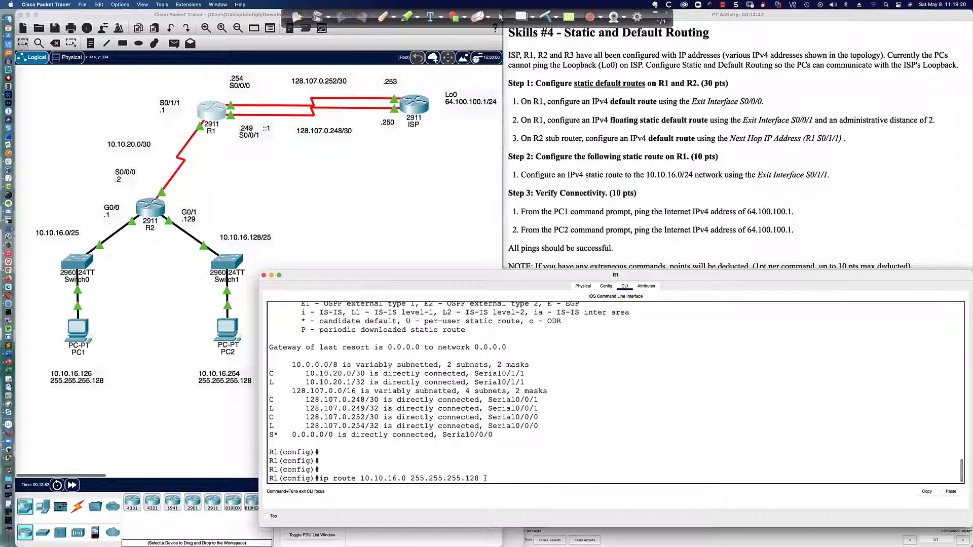
# - Change the route's subnet mask to 255.255.255.0 and complete R1's static route to 10.10.16.0 through exit interface s0/1/1
pyautogui.press('BackSpace')
pyautogui.press('BackSpace')
pyautogui.press('BackSpace')
pyautogui.write('0')
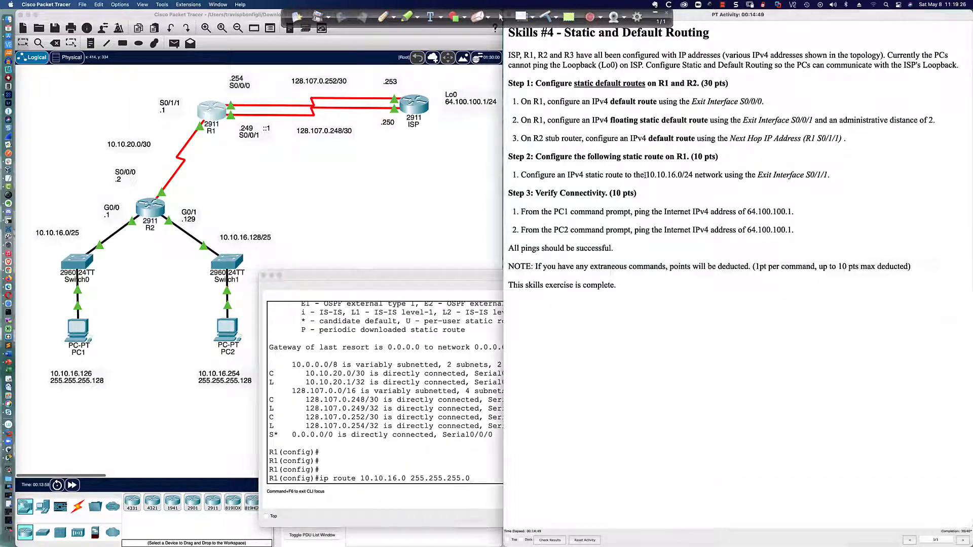
pyautogui.moveTo(646, 175); pyautogui.dragTo(689, 175)
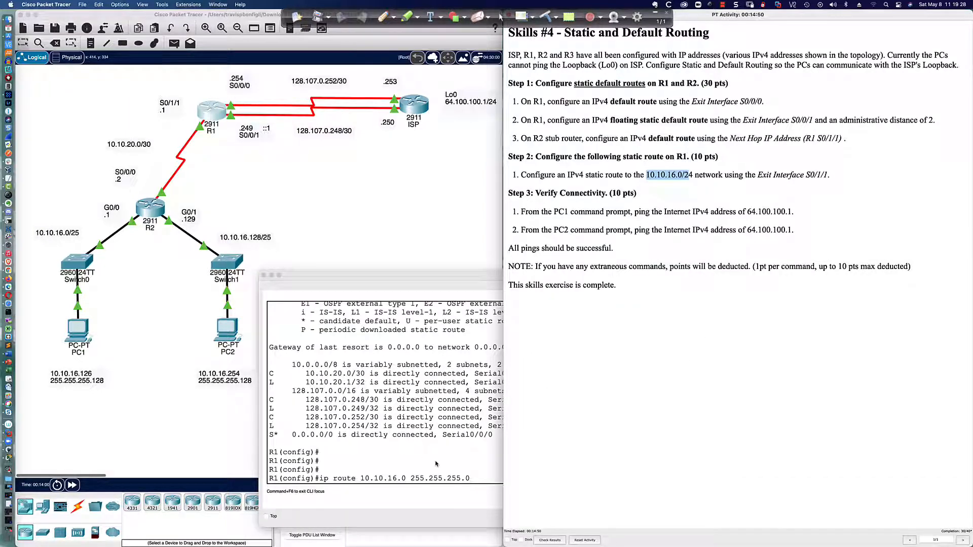
pyautogui.click(472, 480)
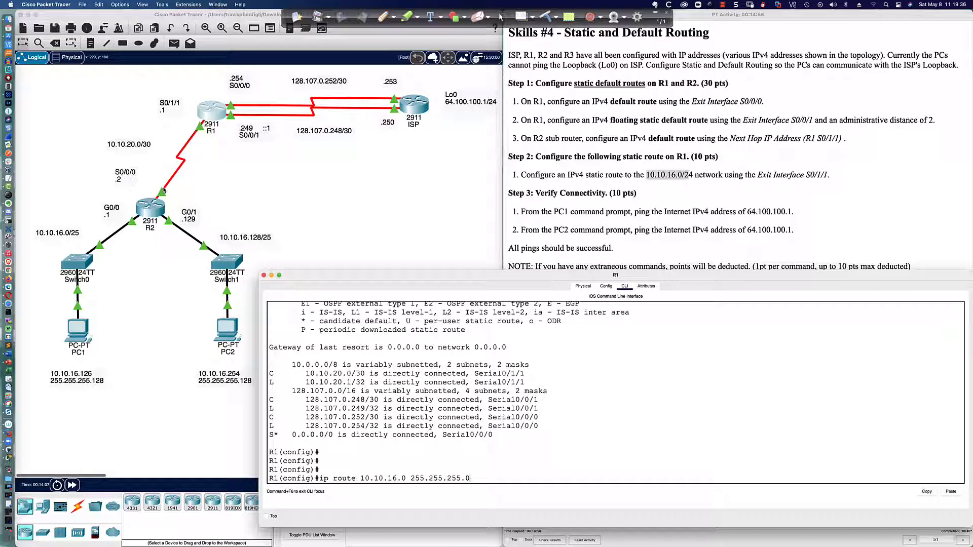
pyautogui.moveTo(323, 479); pyautogui.dragTo(470, 479)
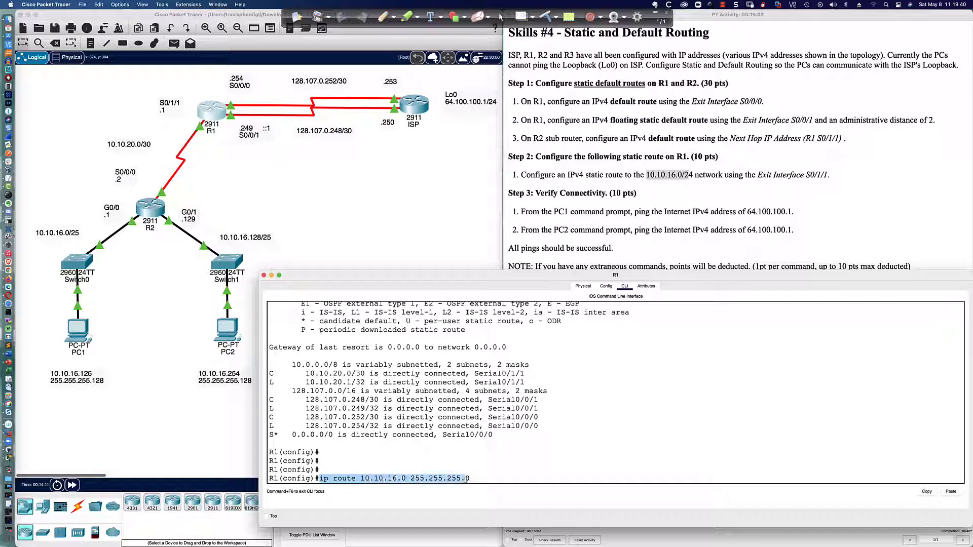
pyautogui.click(475, 479)
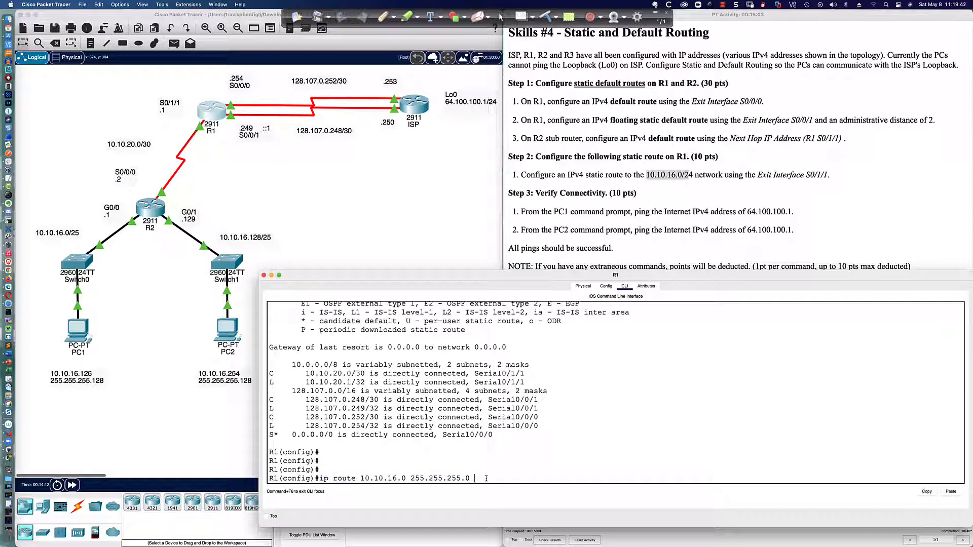
pyautogui.write('s0/1/1')
pyautogui.press('Return')
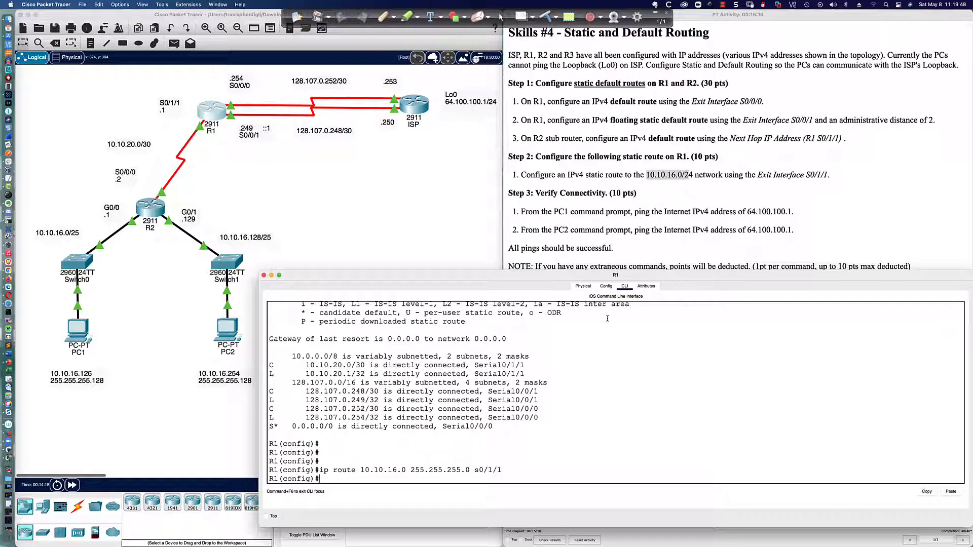
# - Open PC1's command prompt in an enlarged window and ping the ISP loopback address 64.100.100.1
pyautogui.click(78, 329)
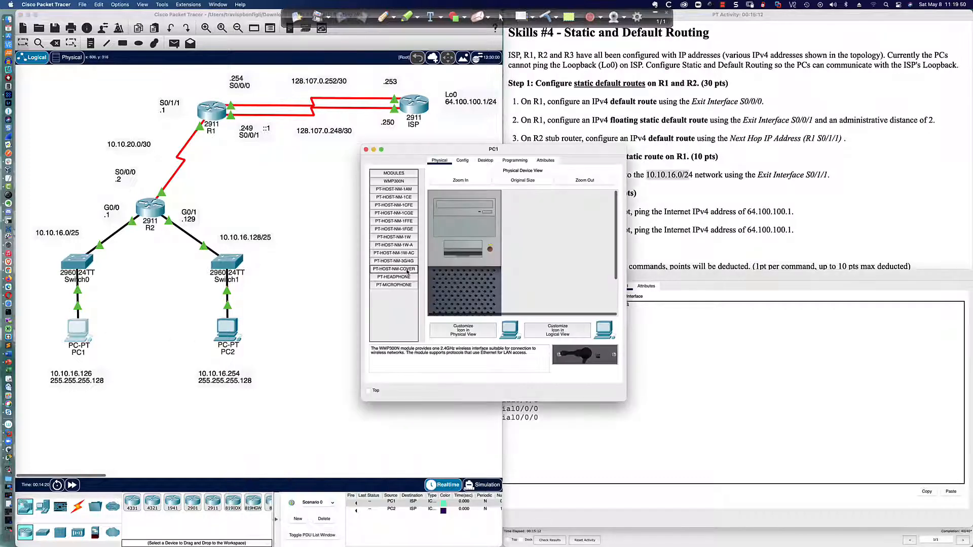
pyautogui.moveTo(440, 150); pyautogui.dragTo(336, 293)
pyautogui.moveTo(510, 293); pyautogui.dragTo(640, 274)
pyautogui.click(441, 288)
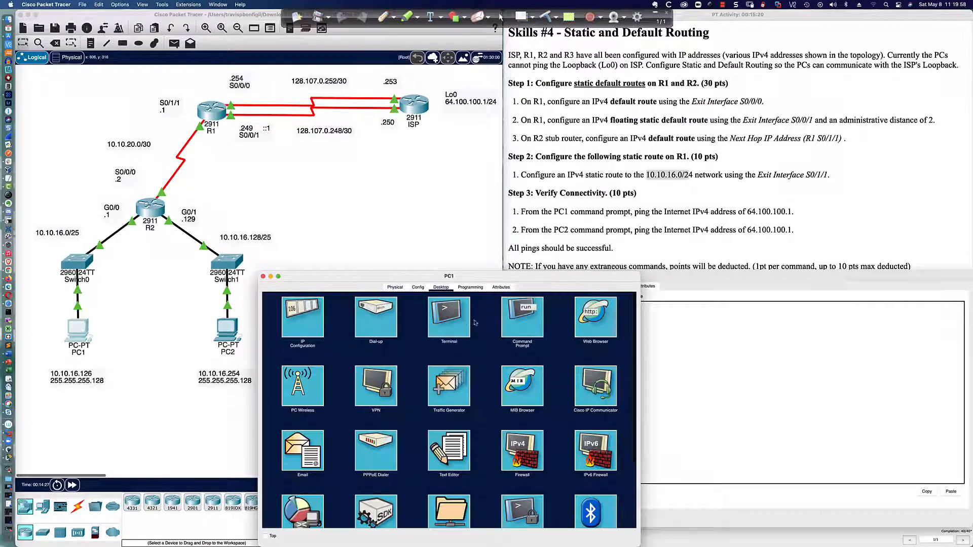
pyautogui.click(474, 324)
pyautogui.write('ping')
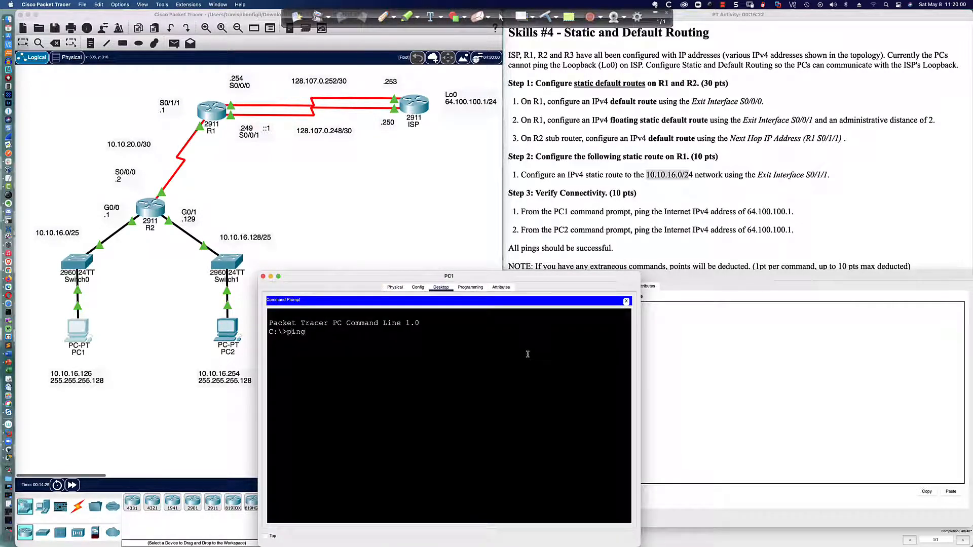
pyautogui.write(' 64.100.100.1')
pyautogui.press('Return')
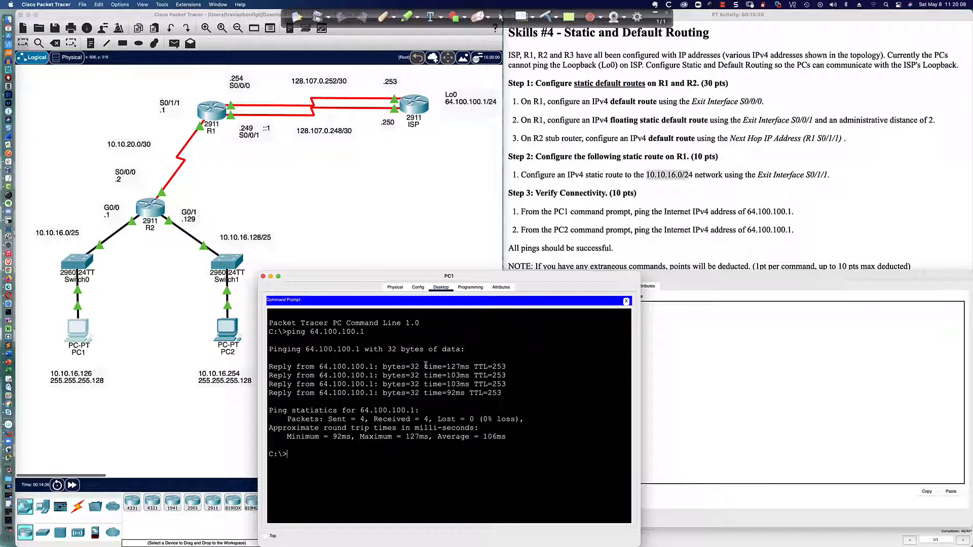
# - Enlarge PC2's command prompt window and repeat its ping to 64.100.100.1, finishing back at the activity instructions
pyautogui.click(227, 330)
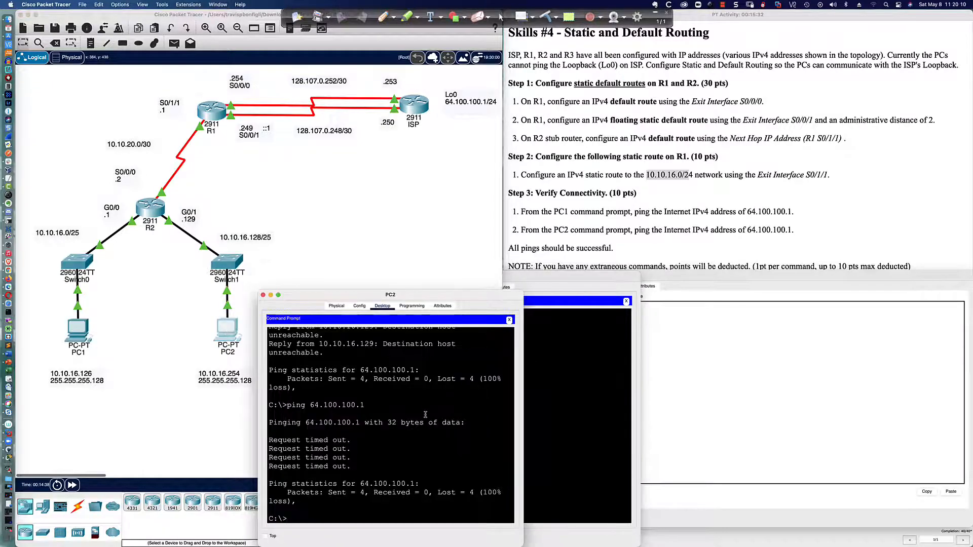
pyautogui.moveTo(521, 291); pyautogui.dragTo(639, 275)
pyautogui.press('Return')
pyautogui.press('Return')
pyautogui.press('Return')
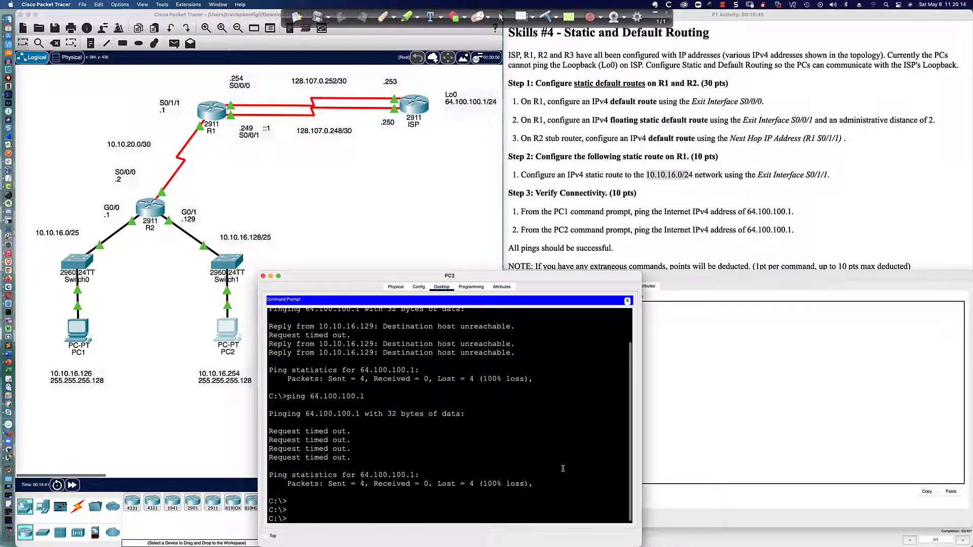
pyautogui.press('Up')
pyautogui.press('Return')
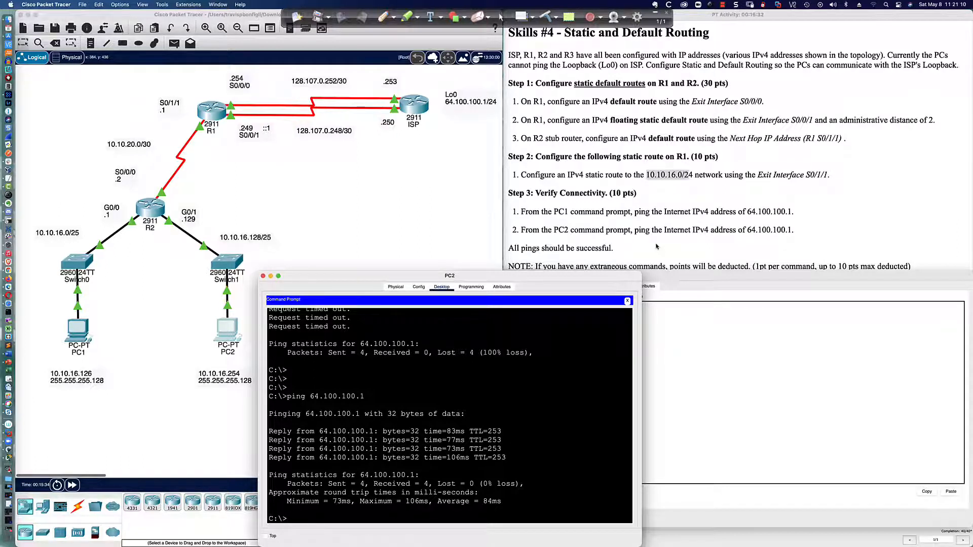
pyautogui.click(656, 14)
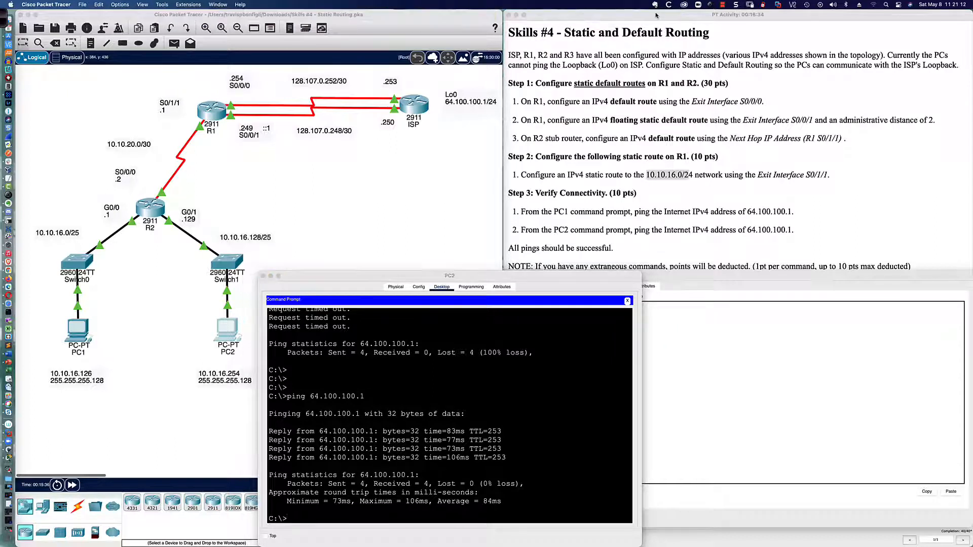